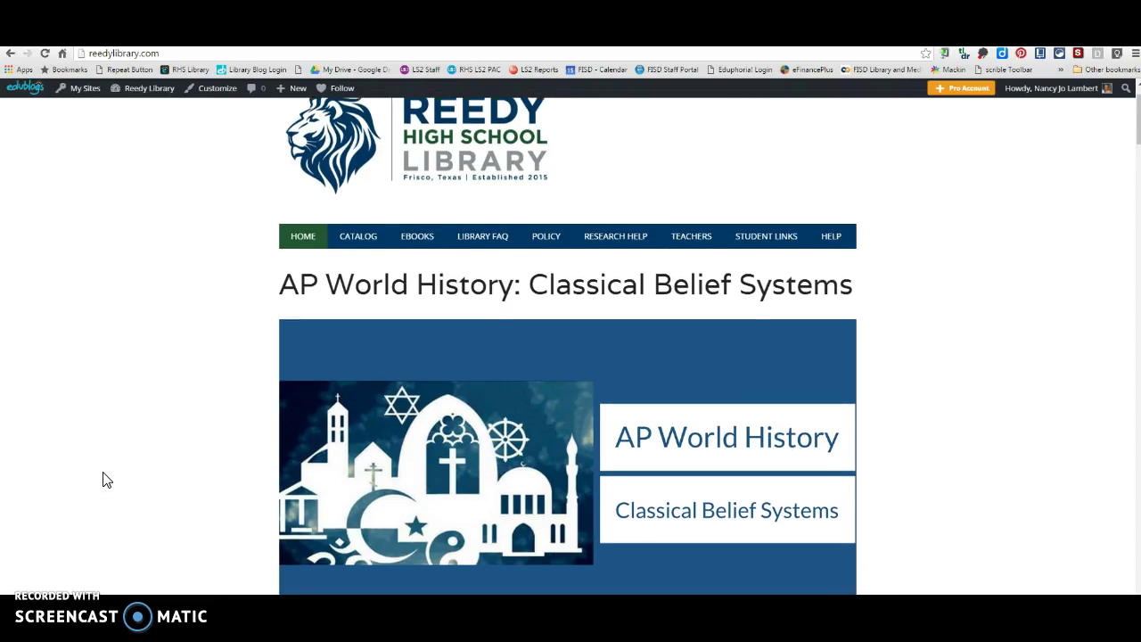
Scroll to the AP World History: Classical Belief Systems post and follow its MackinVIA group link.
scroll(104, 479, down, 1)
scroll(104, 480, up, 1)
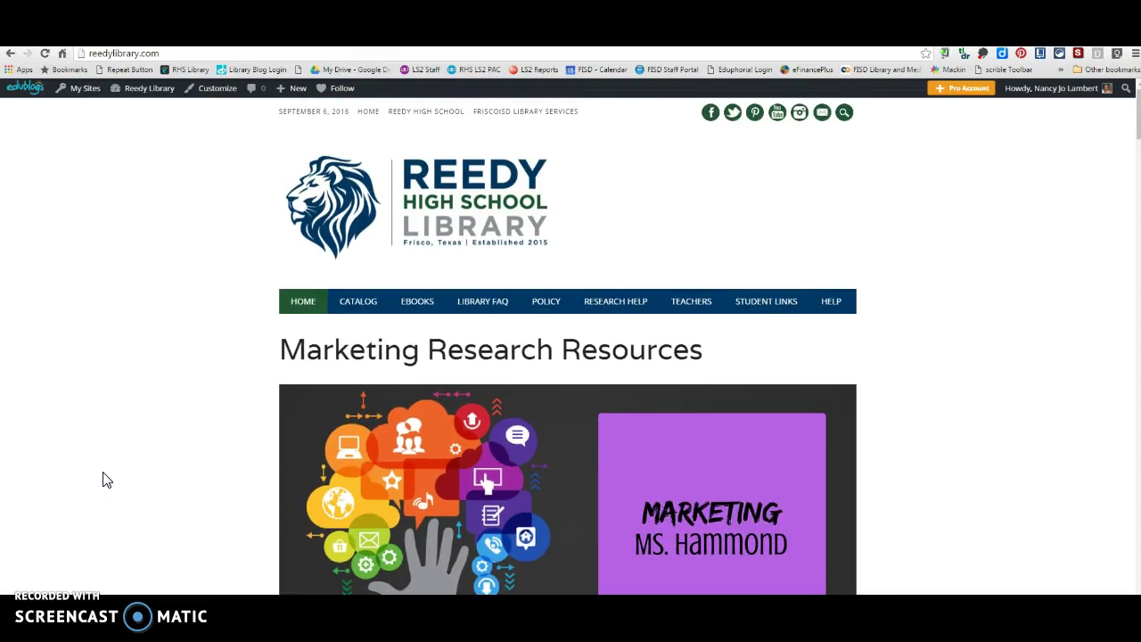
scroll(103, 479, down, 2)
scroll(103, 479, down, 1)
scroll(103, 479, up, 2)
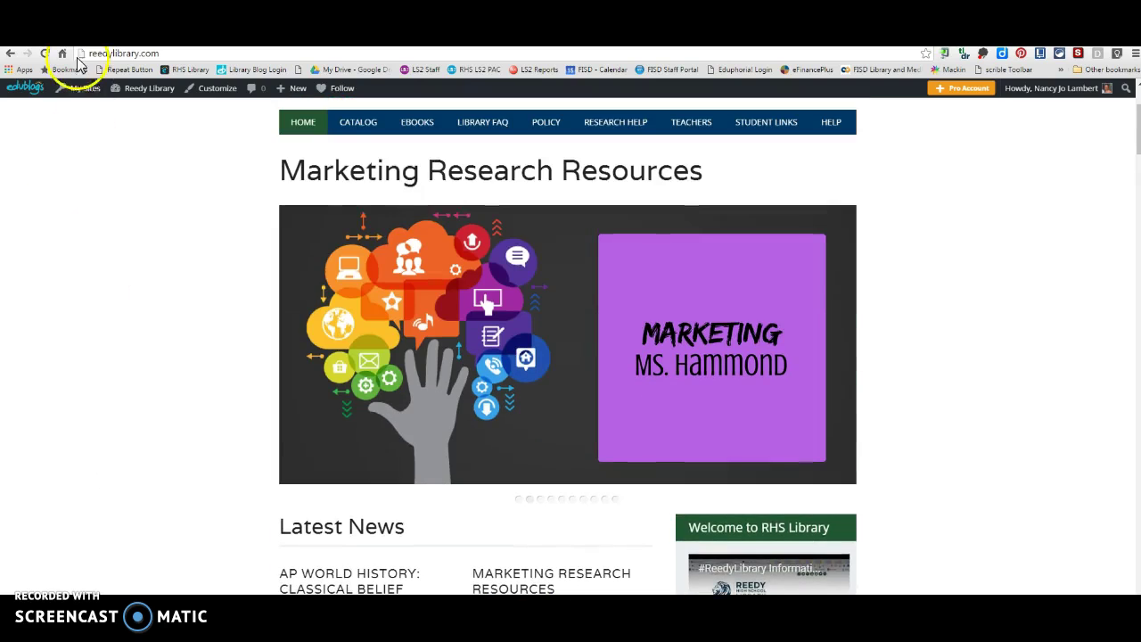
scroll(262, 407, down, 1)
scroll(262, 407, down, 1)
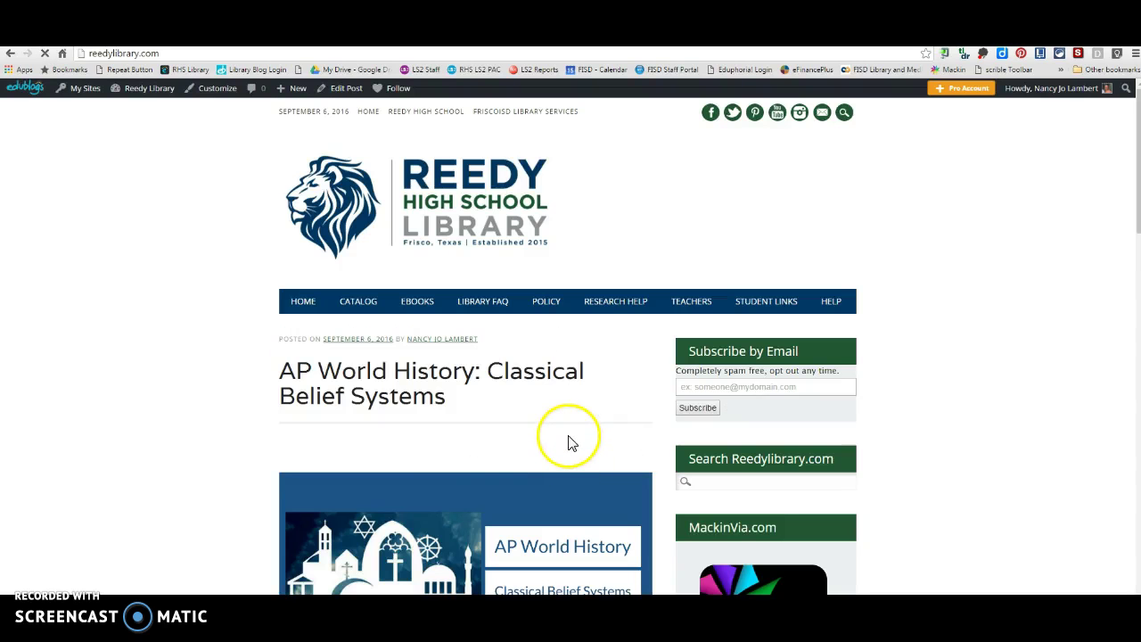
scroll(550, 463, down, 2)
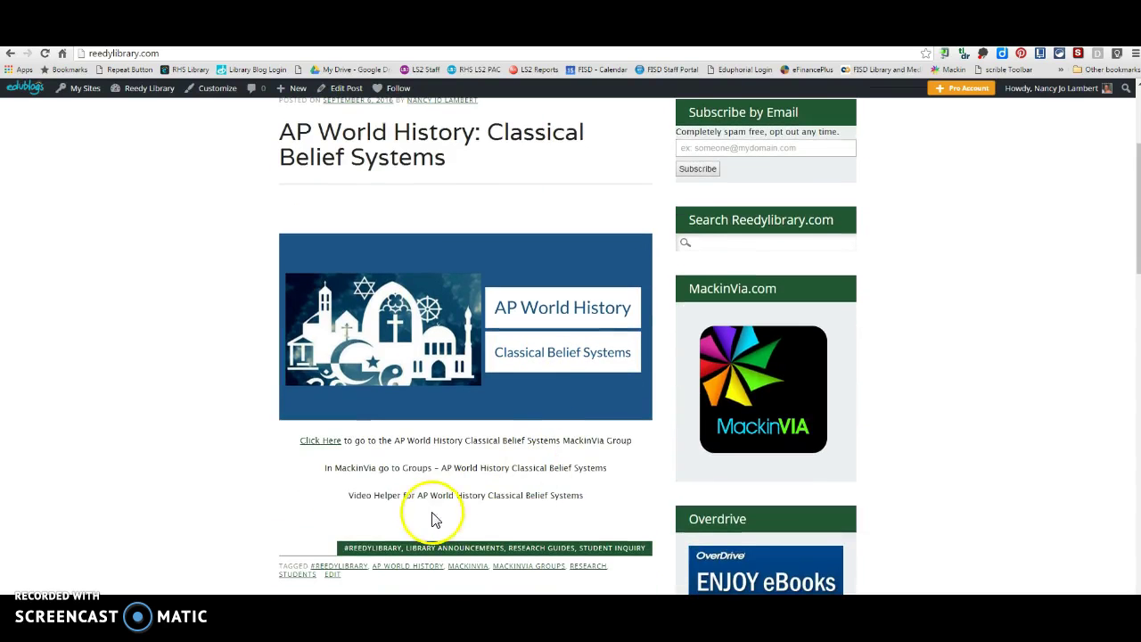
click(328, 448)
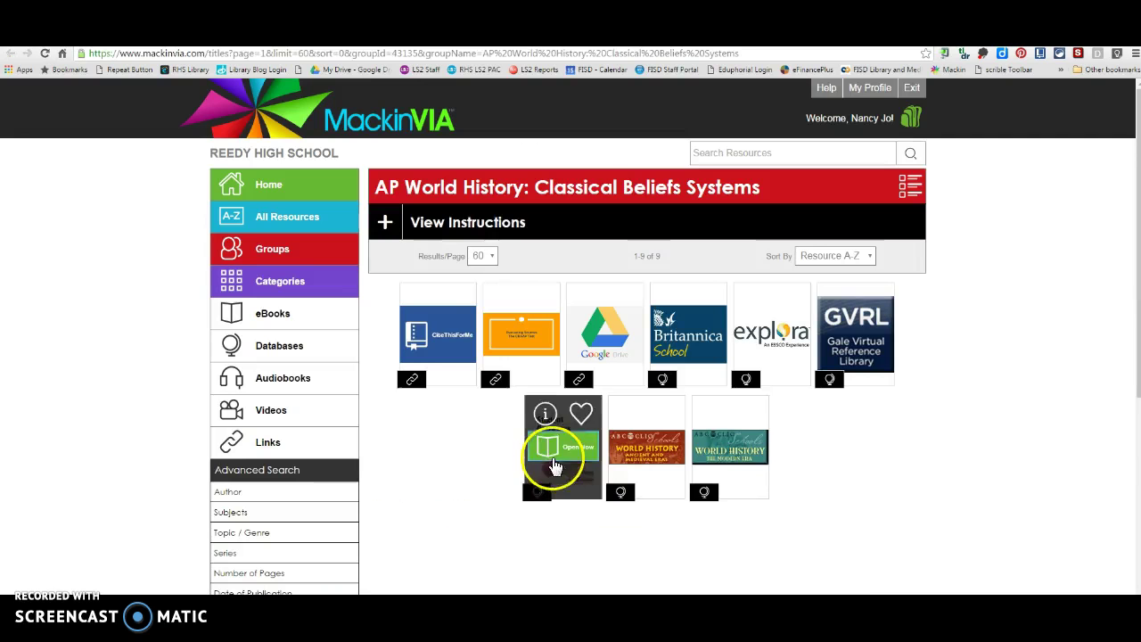
Expand the group's instructions and copy the Classical Belief Systems Scavenger Diary handout.
click(383, 224)
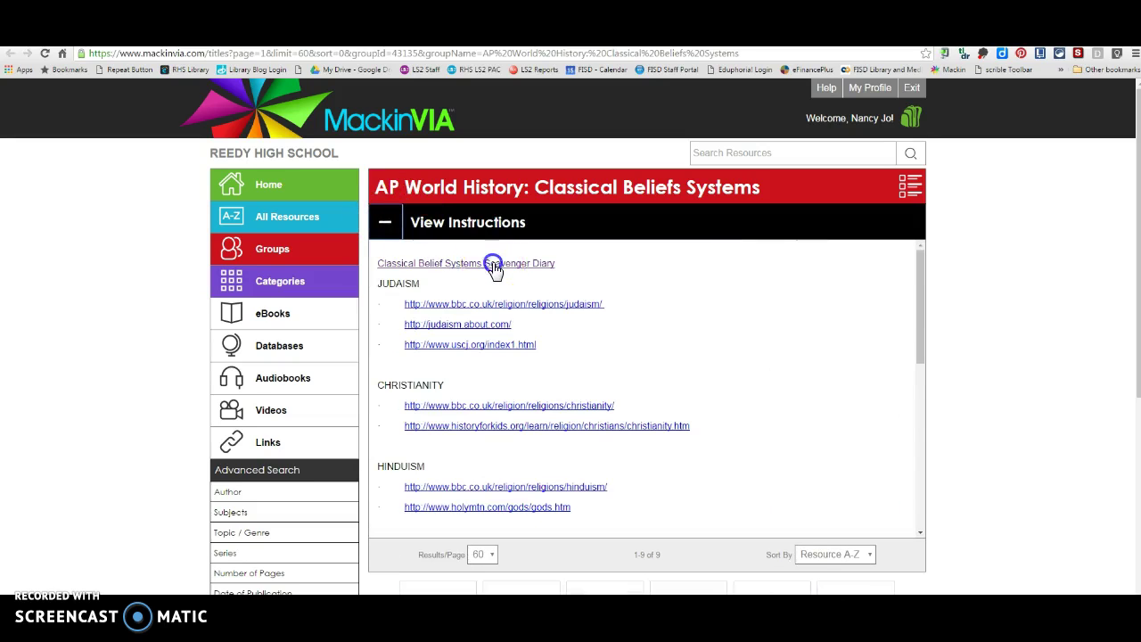
click(390, 297)
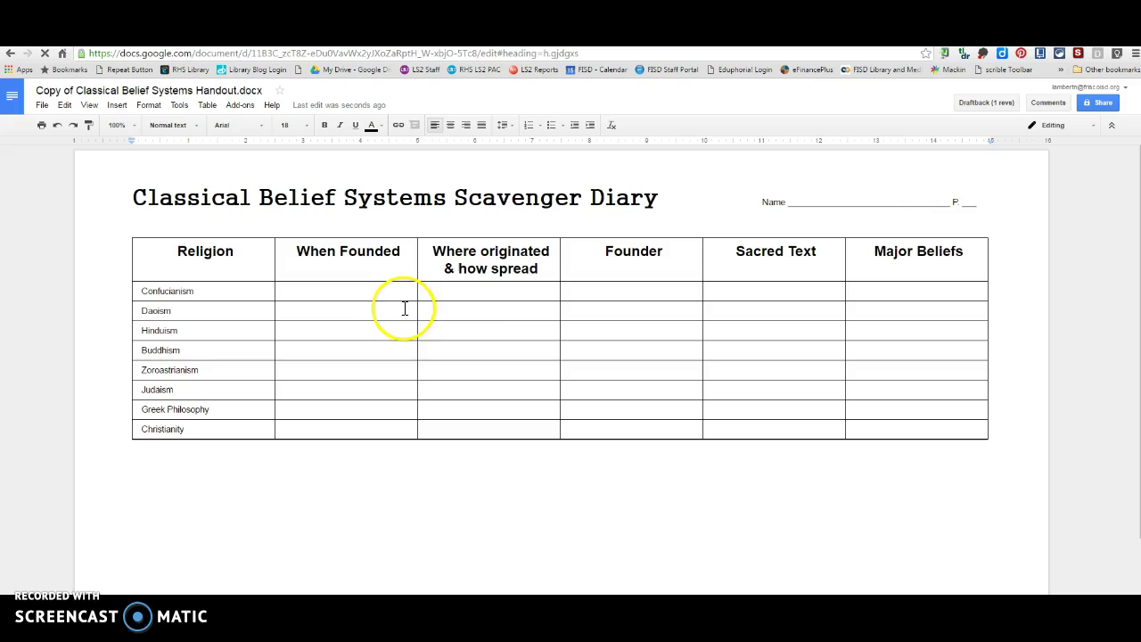
Look at the Daoism row's 'Where originated' cell, then return to the MackinVIA tab.
click(459, 312)
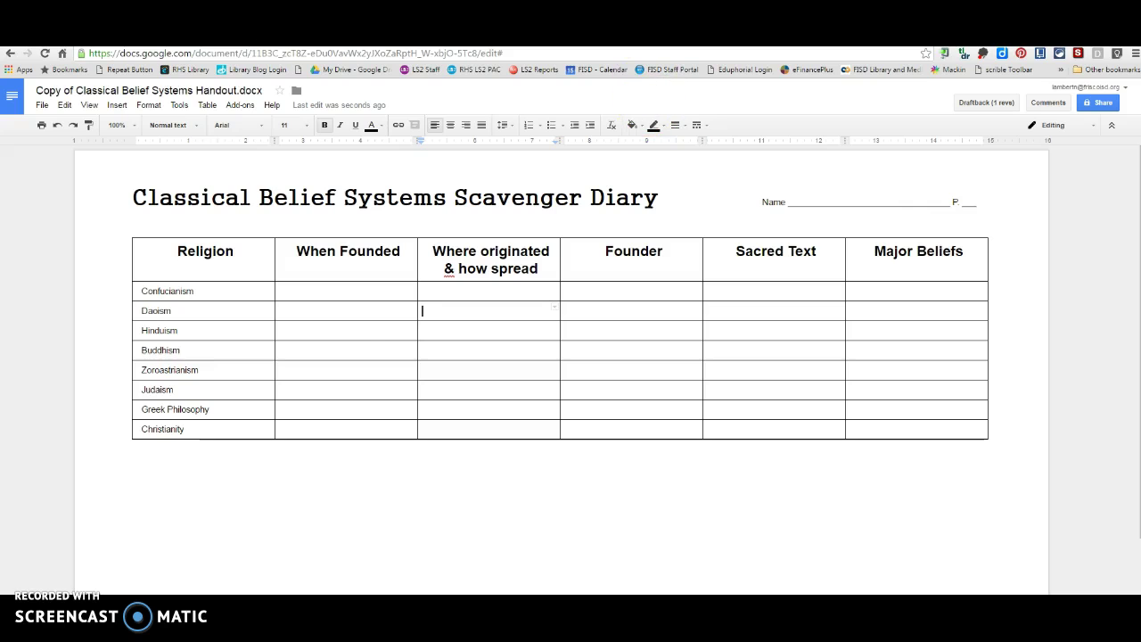
key(ctrl+Tab)
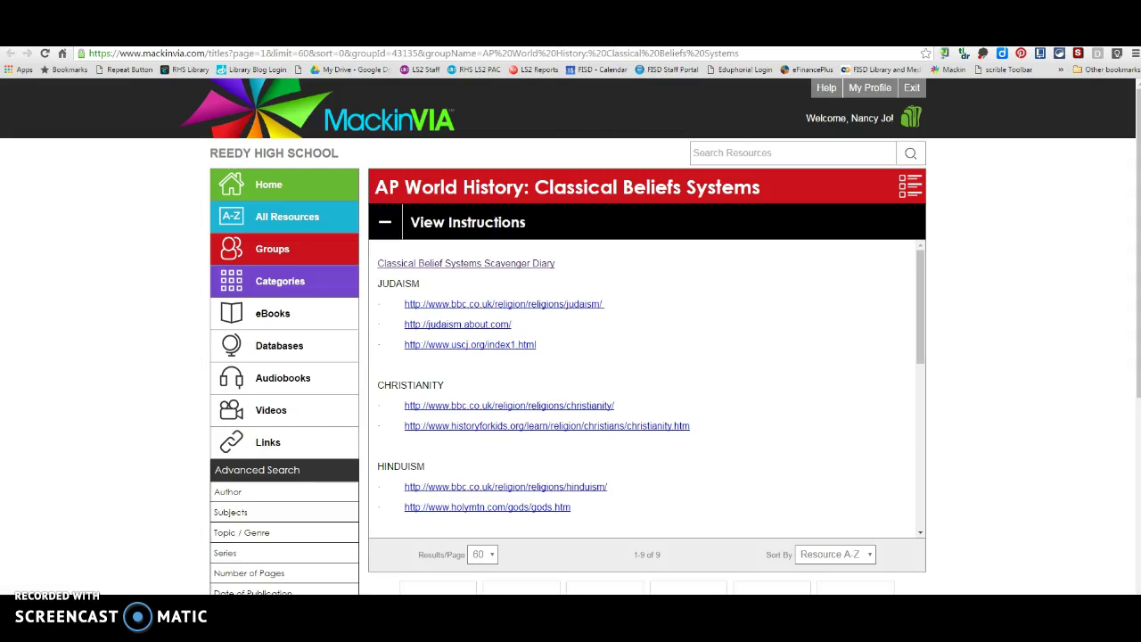
Show the group's instructions and try the BBC Judaism link, which returns a 404.
click(545, 265)
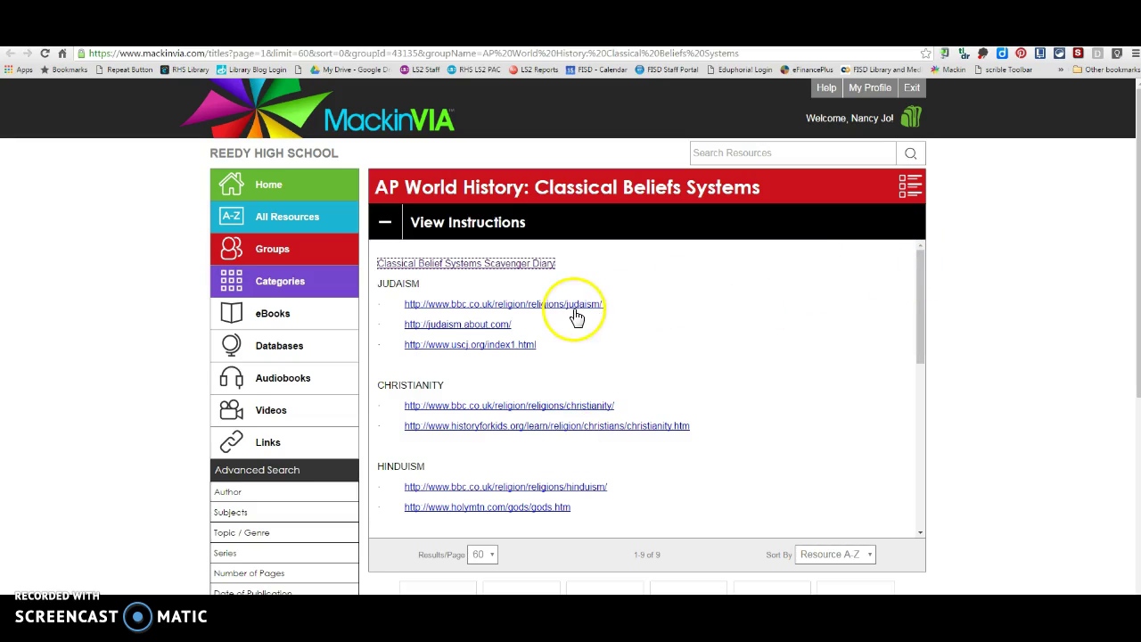
click(385, 222)
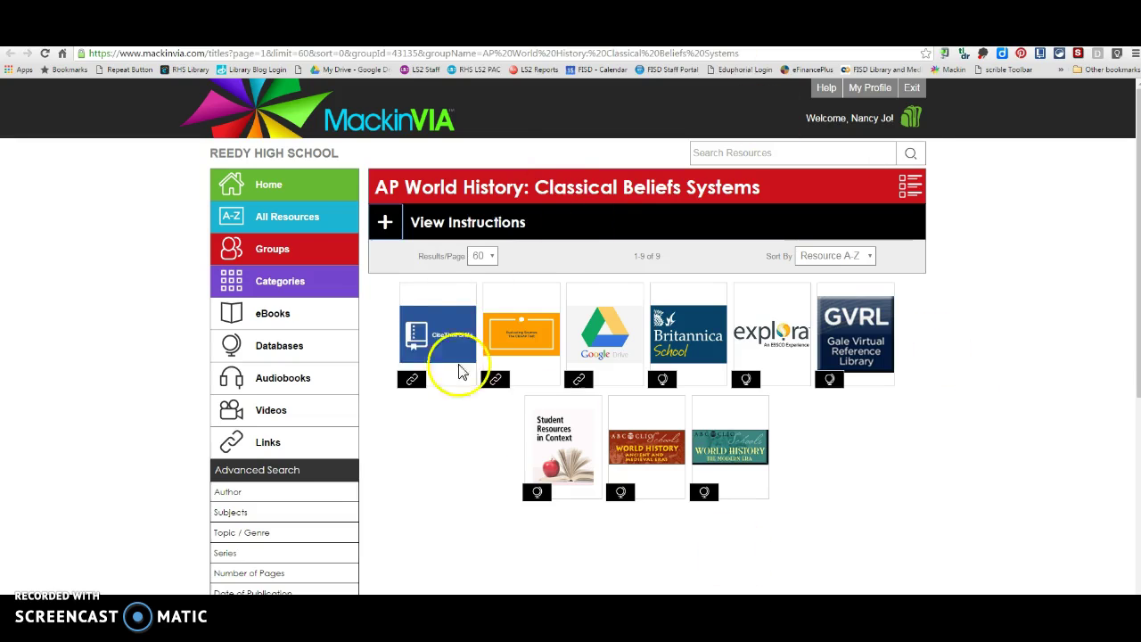
click(384, 222)
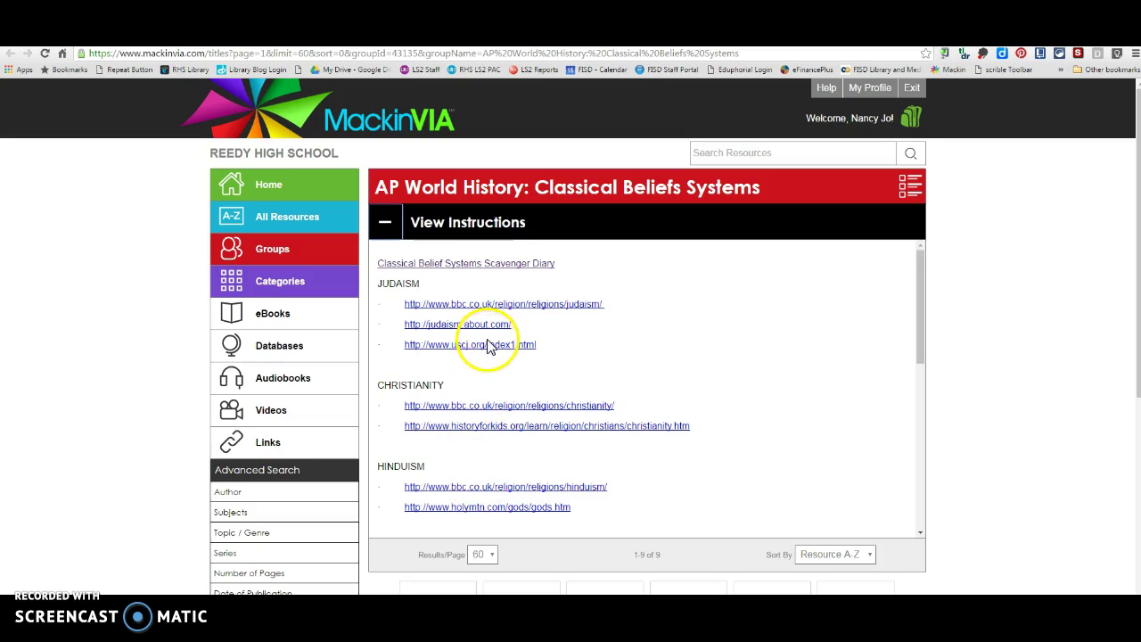
click(526, 310)
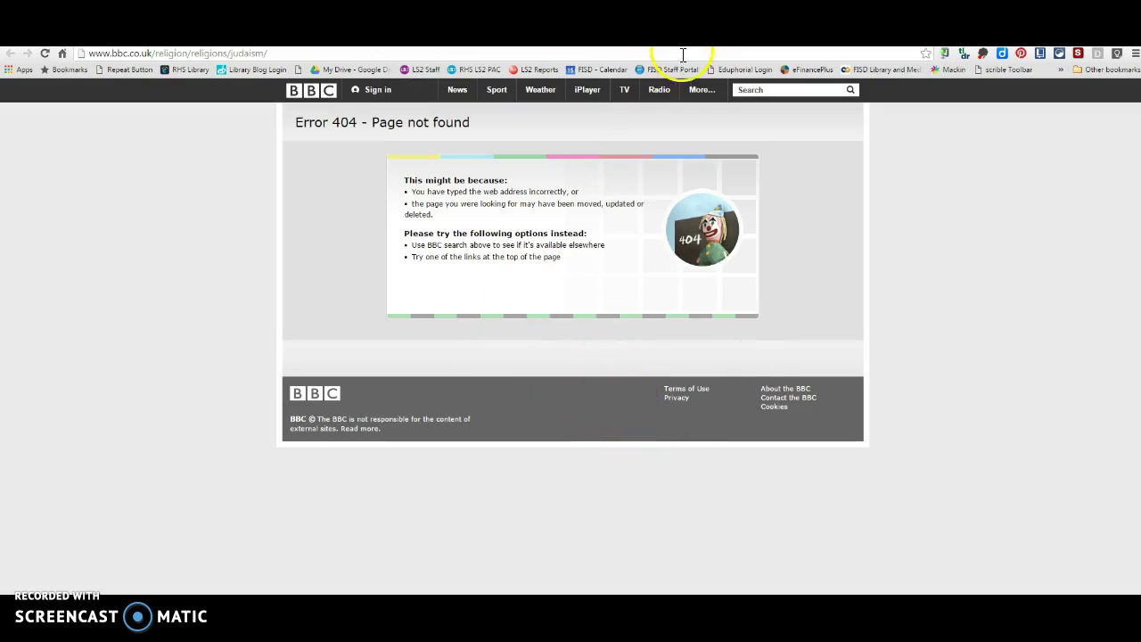
key(ctrl+w)
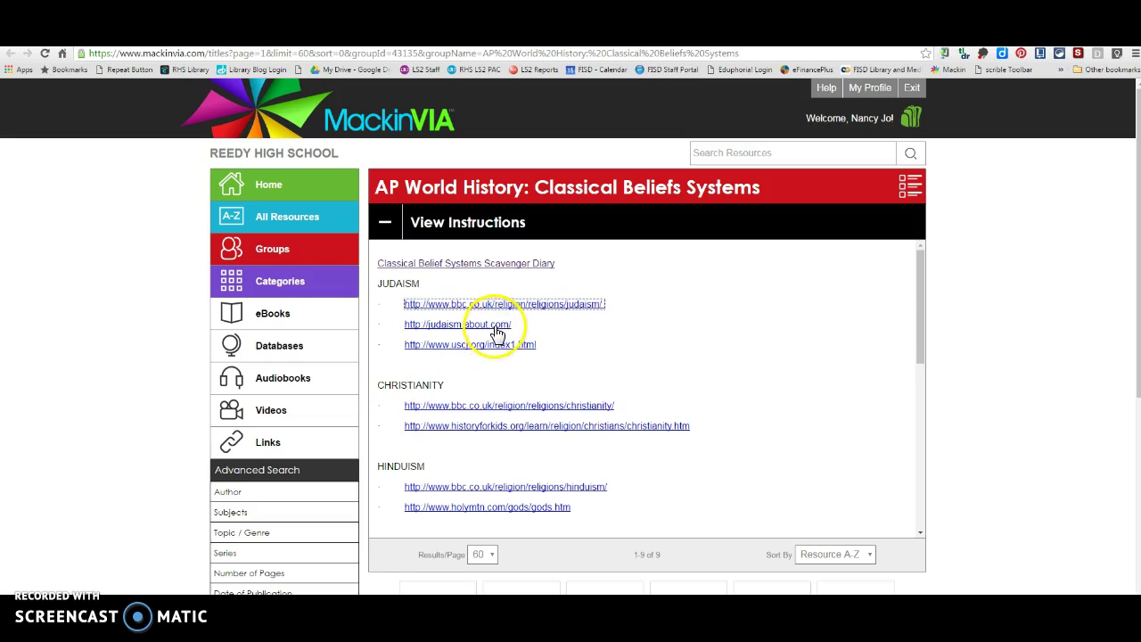
Browse the judaism.about.com page, then return to MackinVIA's nine resource tiles.
click(471, 326)
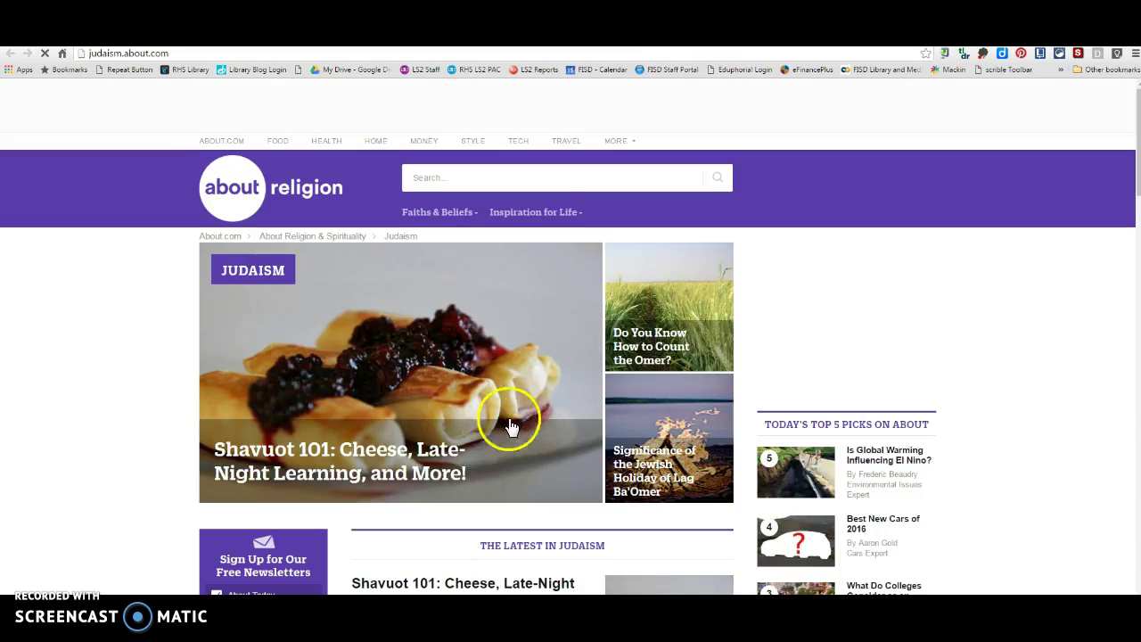
scroll(509, 441, down, 1)
scroll(509, 441, down, 2)
scroll(509, 441, down, 1)
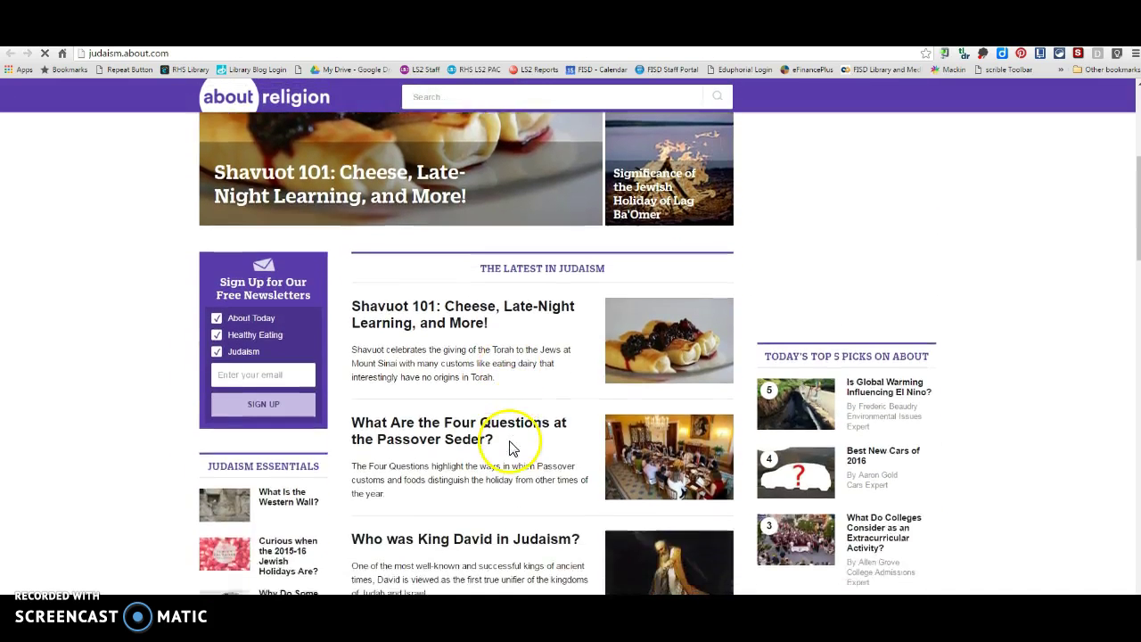
key(ctrl+w)
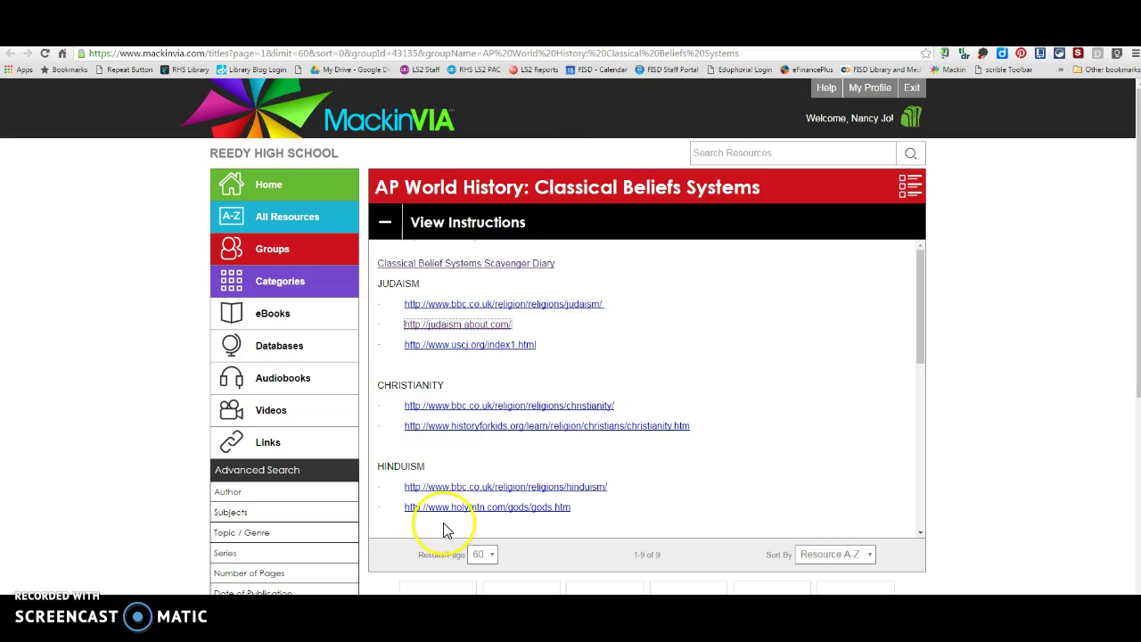
scroll(449, 531, down, 2)
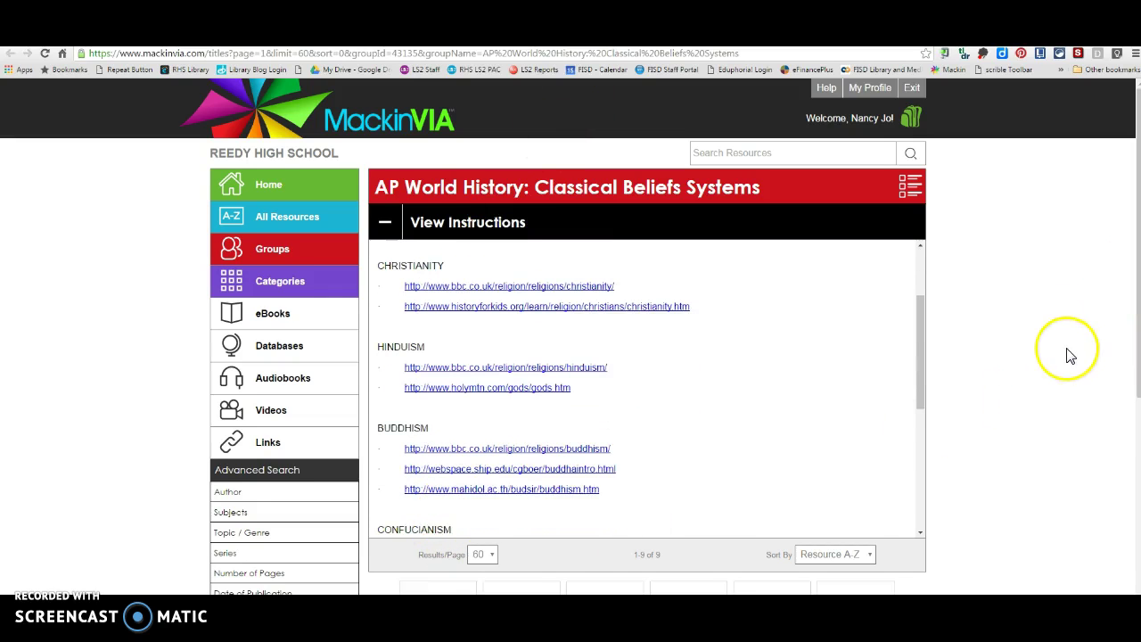
scroll(1074, 343, down, 1)
scroll(1078, 334, down, 2)
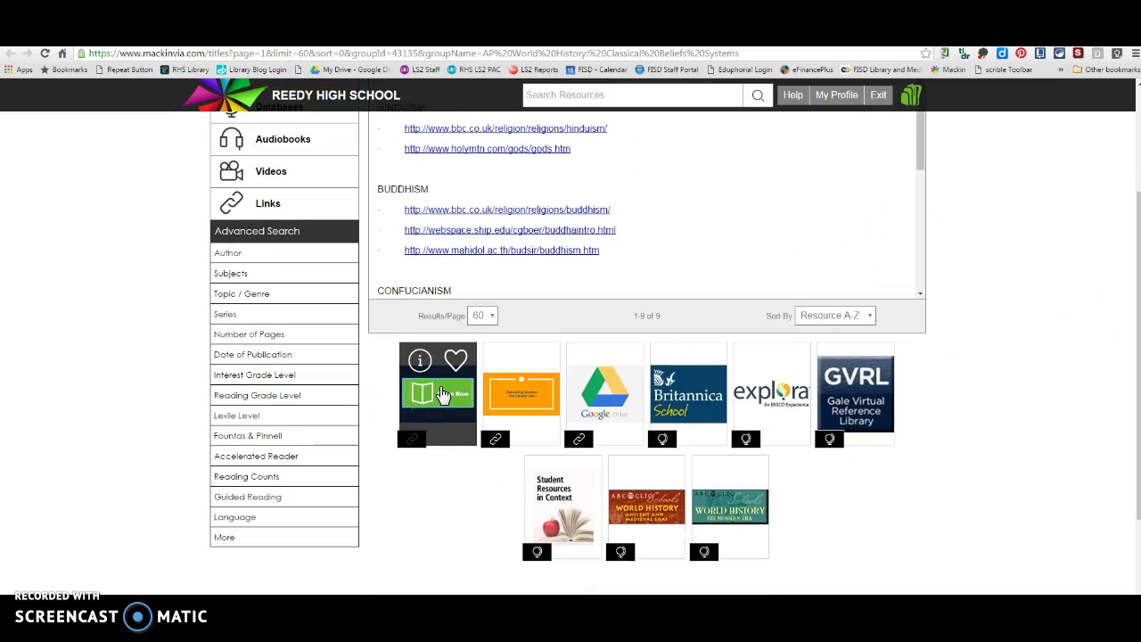
click(443, 392)
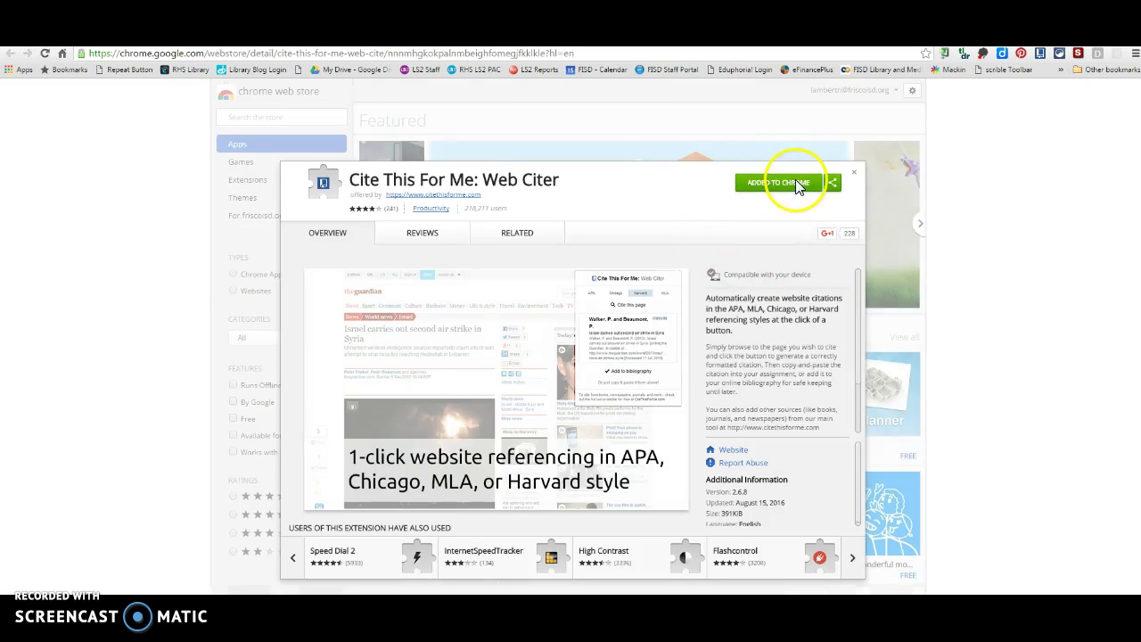
click(853, 174)
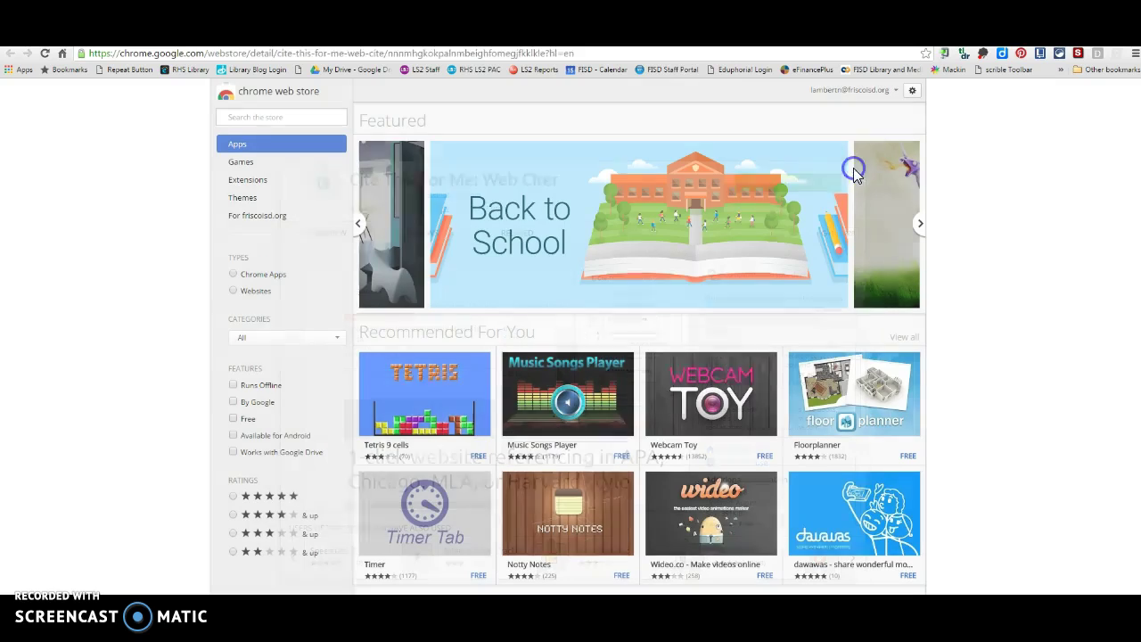
key(ctrl+w)
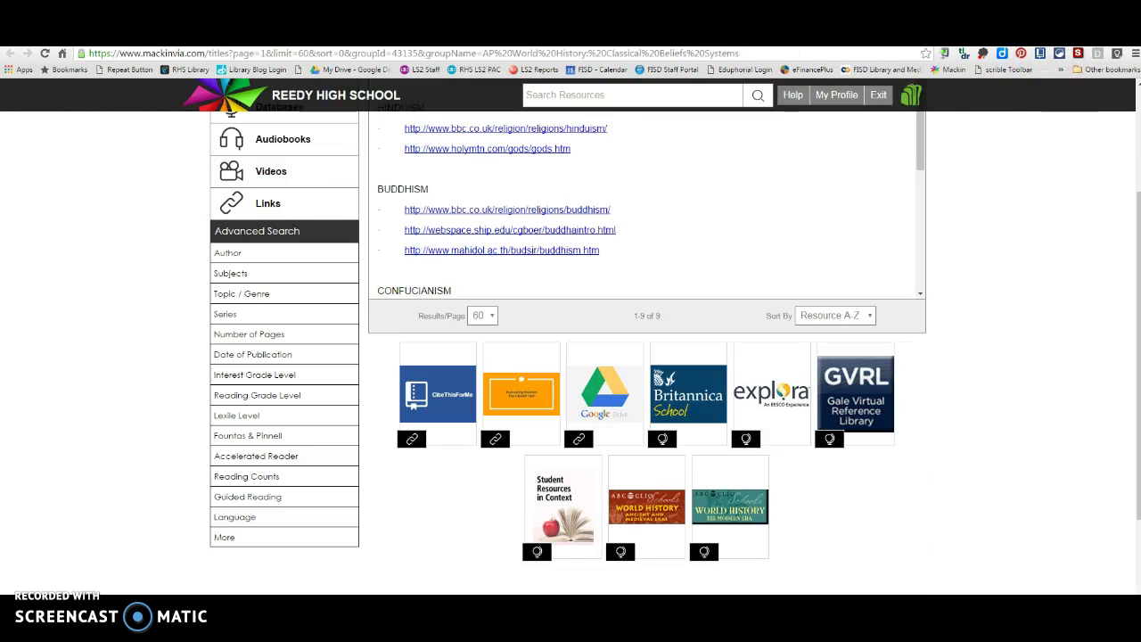
Generate the About Judaism page's APA citation with Cite This For Me and select its full text.
key(ctrl+Tab)
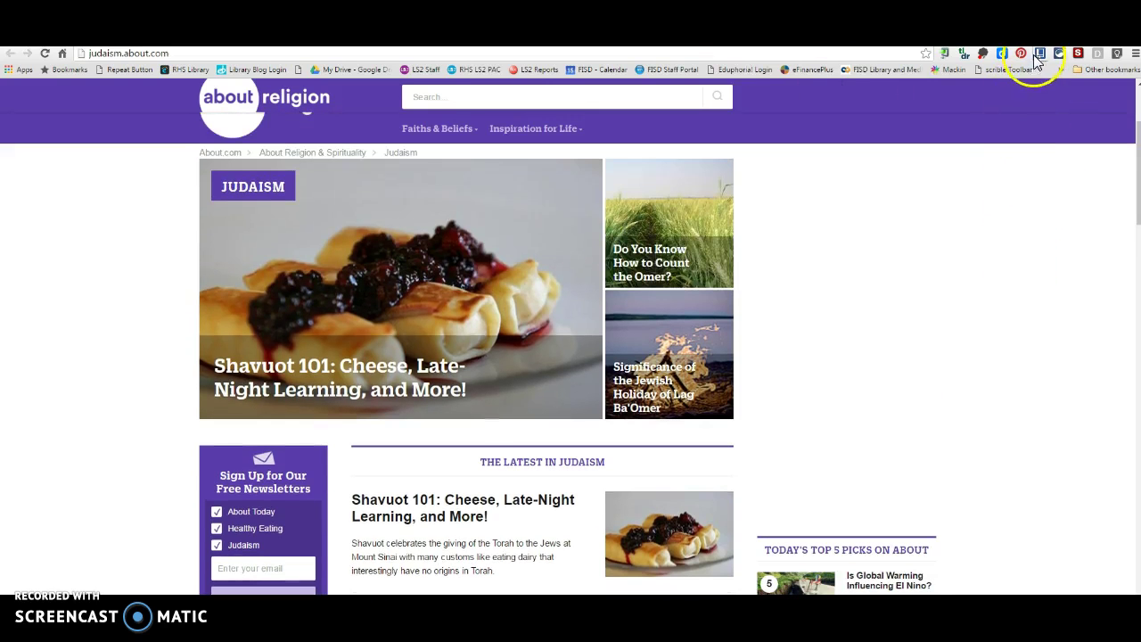
click(1043, 55)
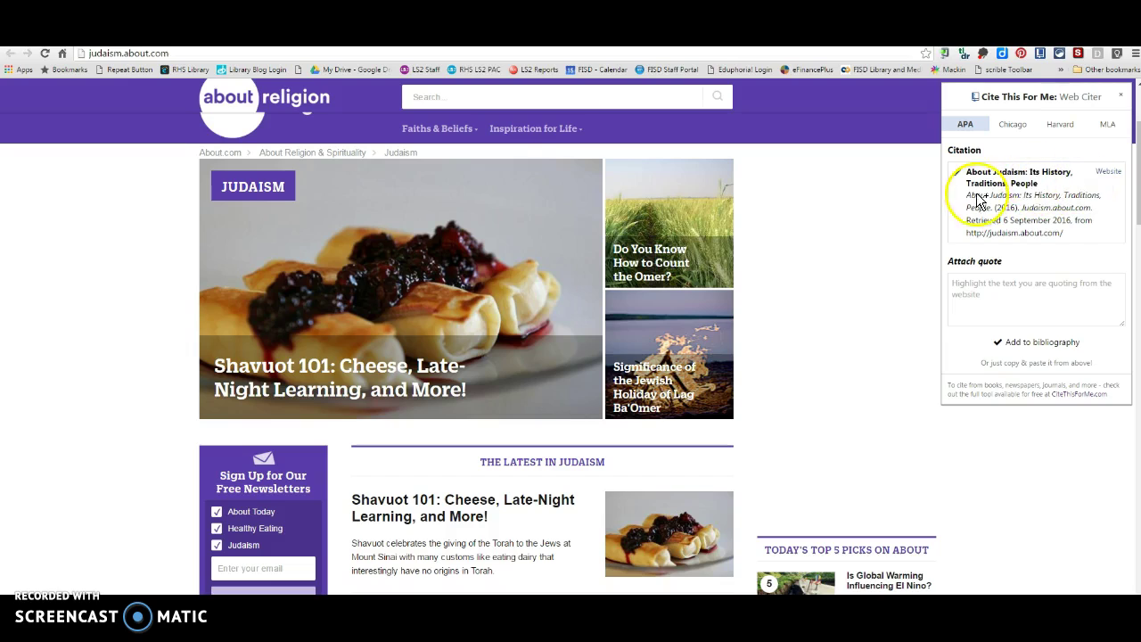
drag(978, 197, 1075, 230)
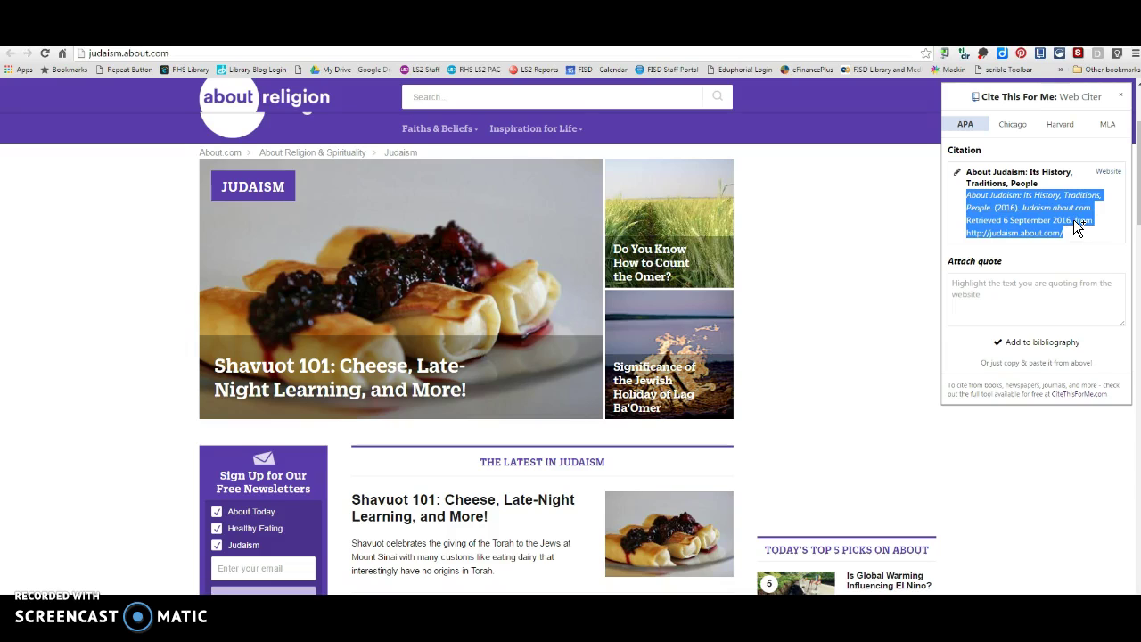
click(1123, 98)
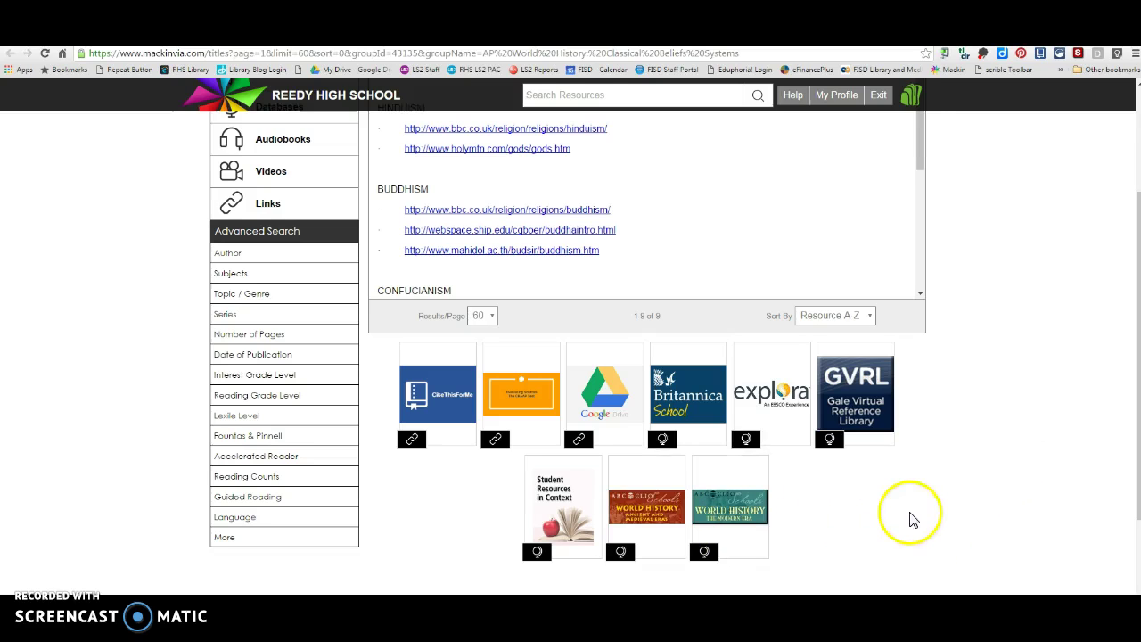
Open the ABC-CLIO World History: Ancient and Medieval Eras resource from the Classical Beliefs group.
click(659, 508)
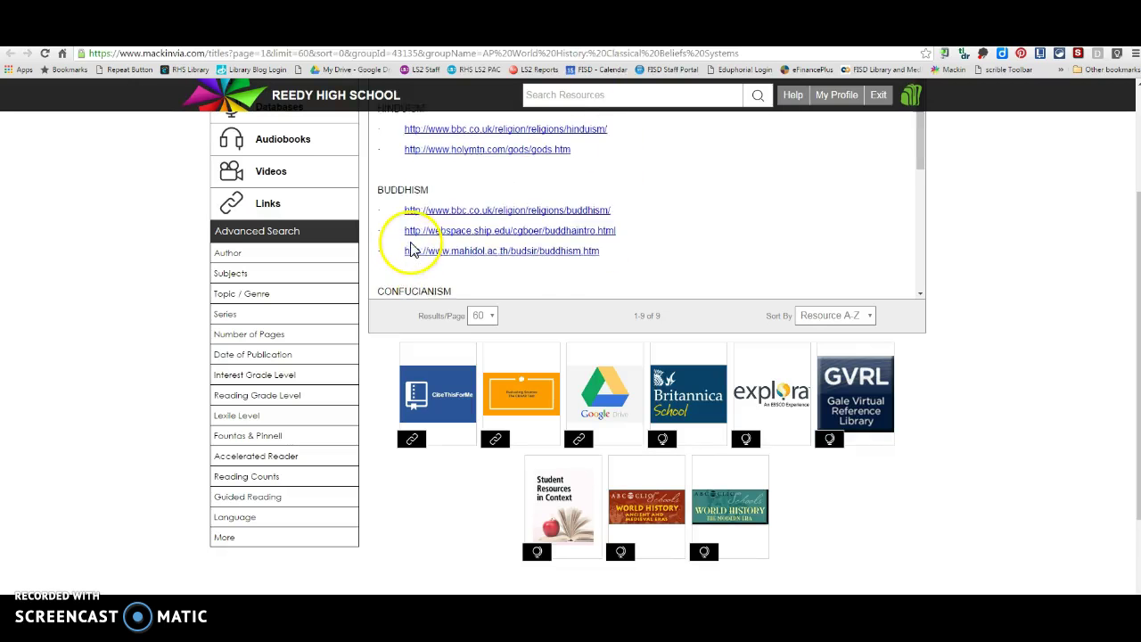
scroll(407, 241, up, 5)
scroll(410, 254, up, 5)
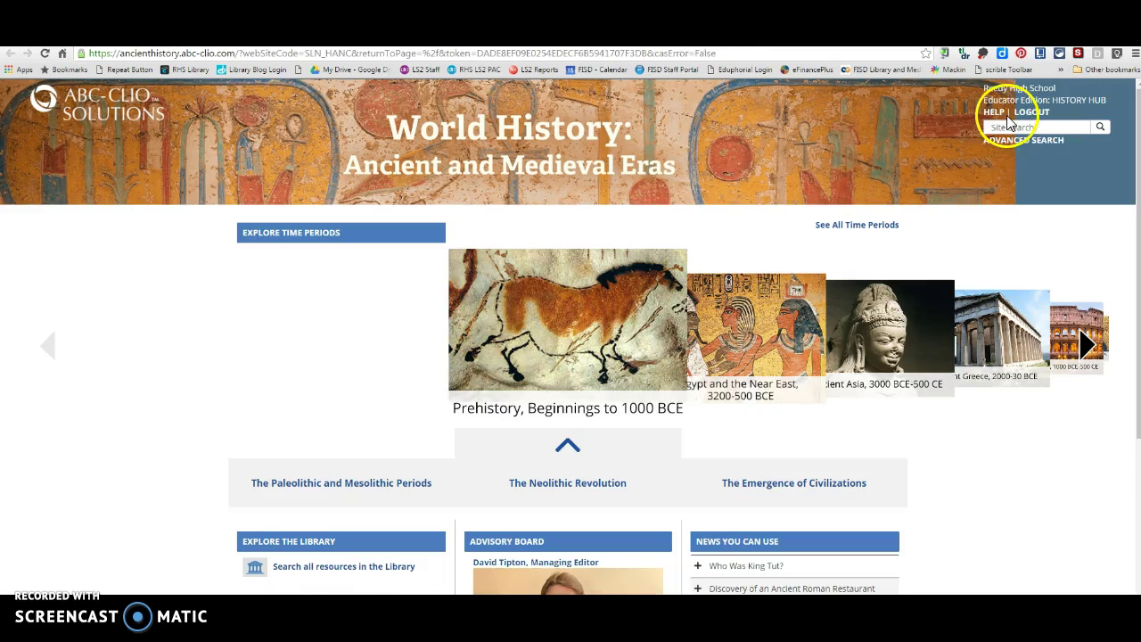
Search the World History site for Judaism and scroll through the Judaism article.
click(1007, 127)
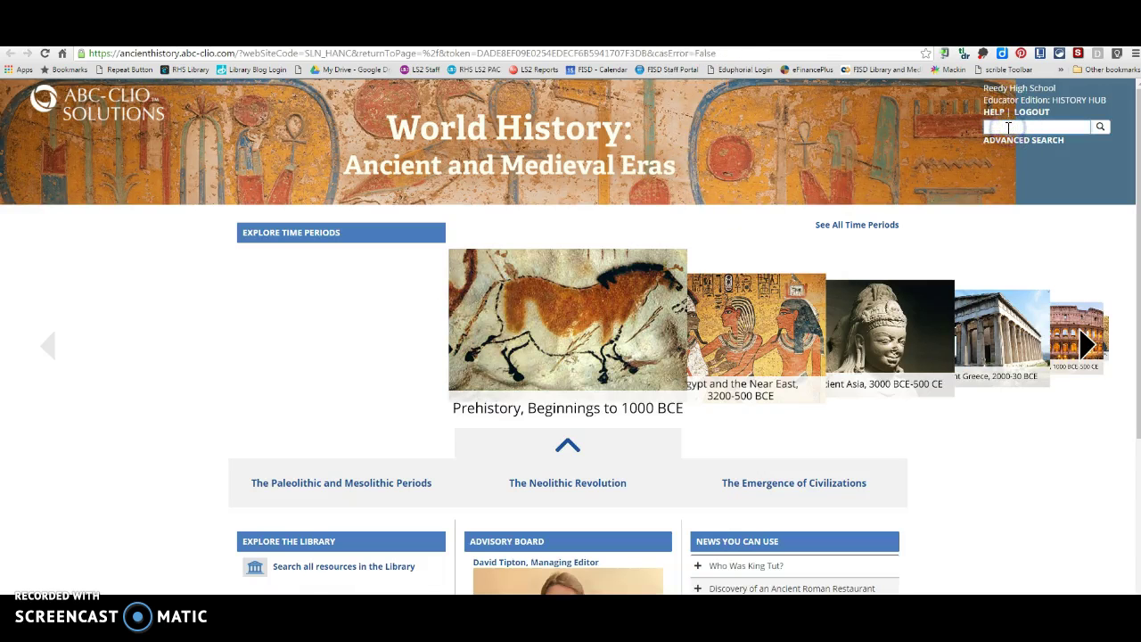
click(1100, 128)
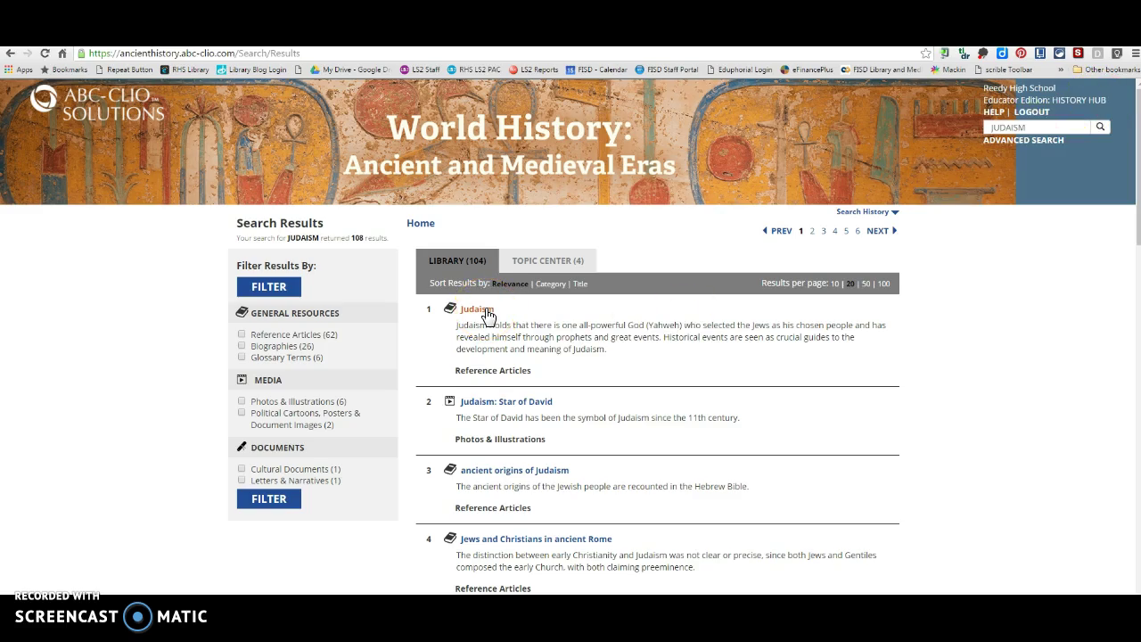
scroll(777, 389, down, 1)
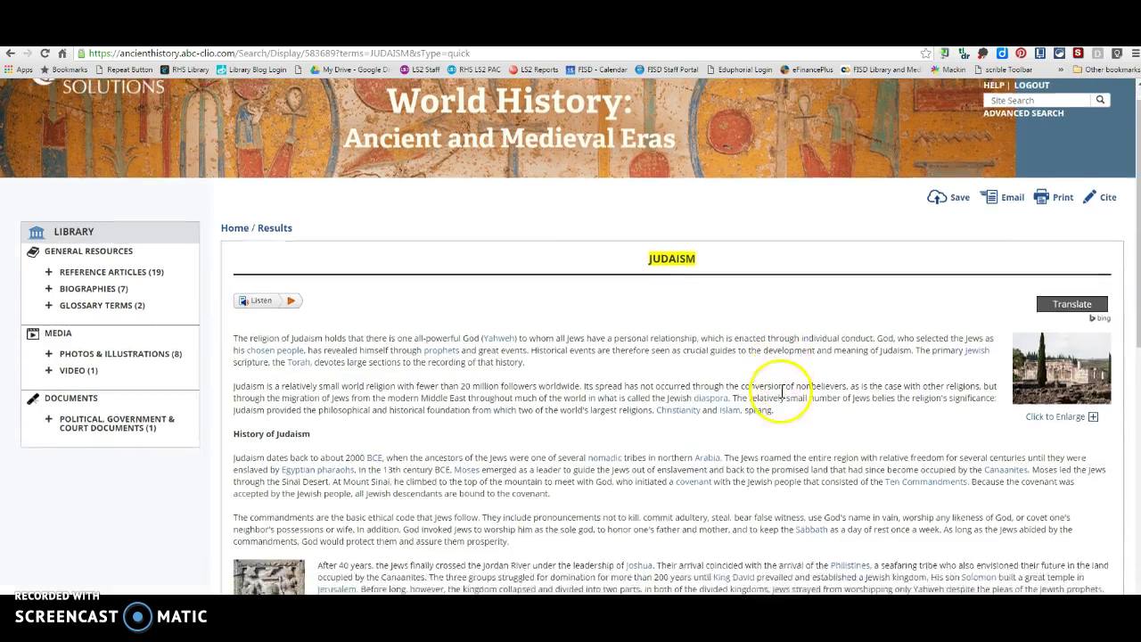
scroll(780, 396, down, 2)
scroll(780, 396, down, 3)
scroll(781, 398, down, 2)
scroll(781, 398, down, 1)
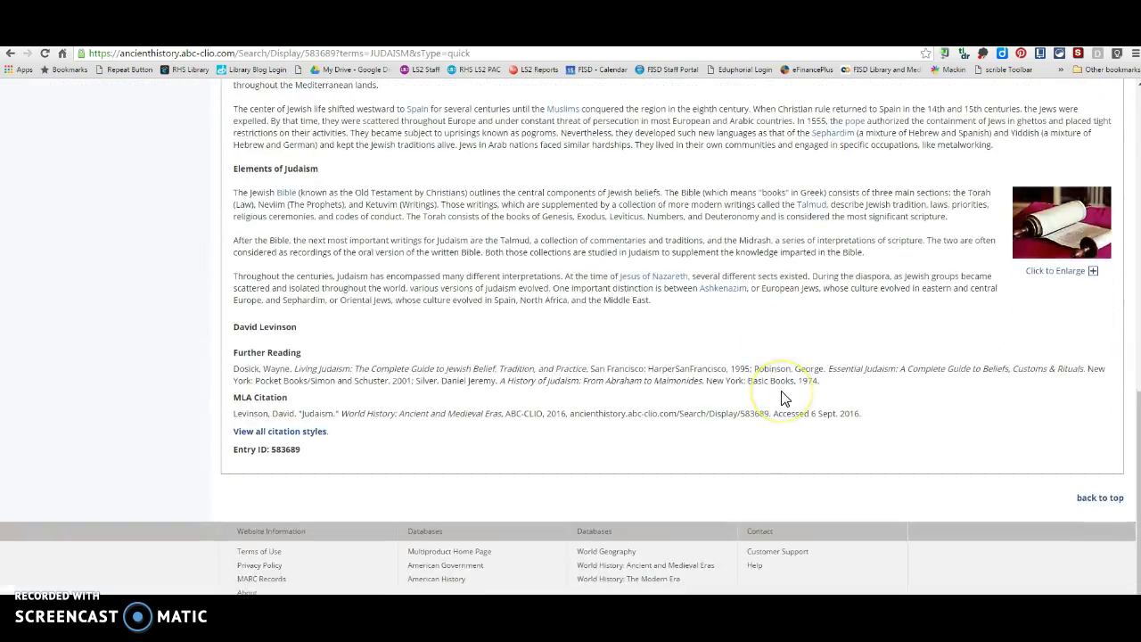
scroll(784, 398, up, 3)
scroll(781, 397, up, 3)
scroll(782, 398, up, 3)
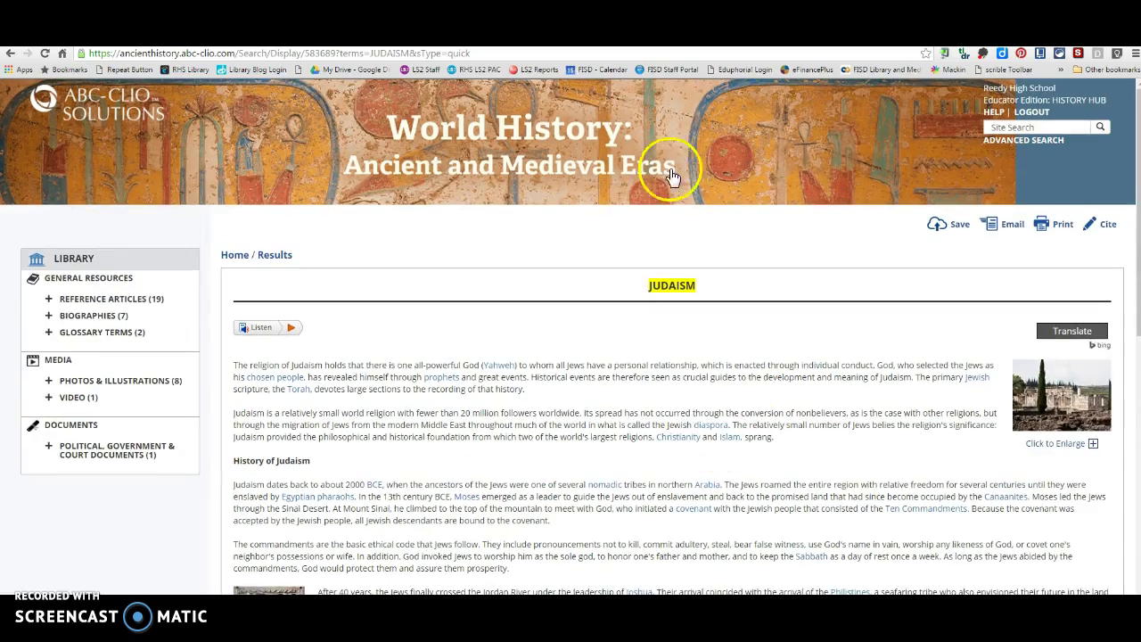
View the Judaism article's APA, Chicago and MLA citations, then return to MackinVIA.
key(ctrl+w)
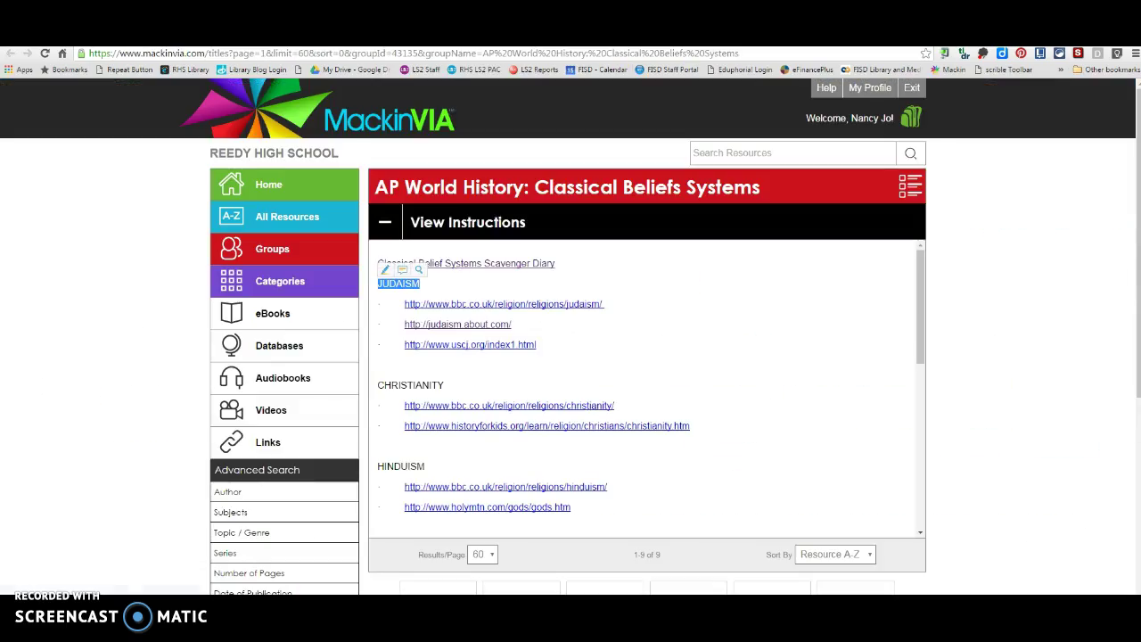
key(alt+Right)
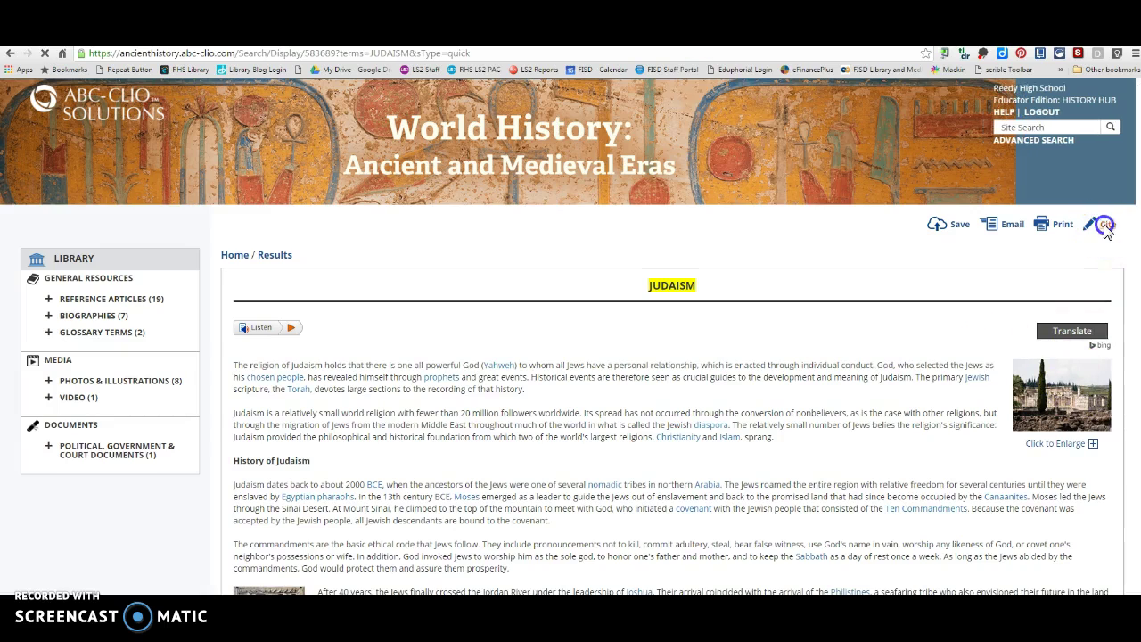
click(1105, 226)
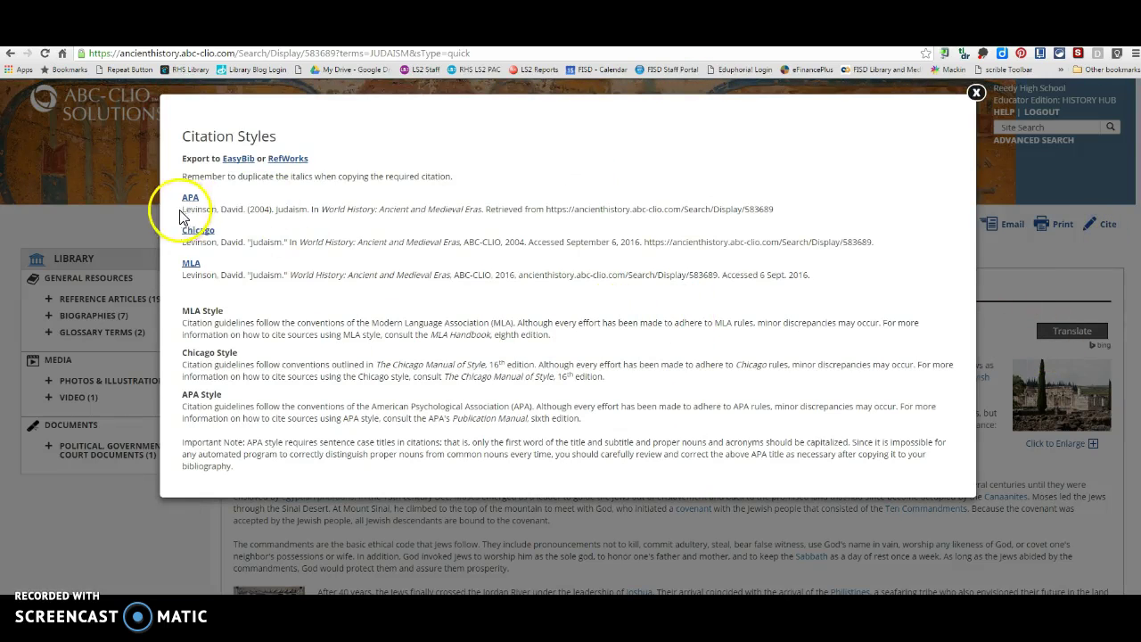
click(977, 93)
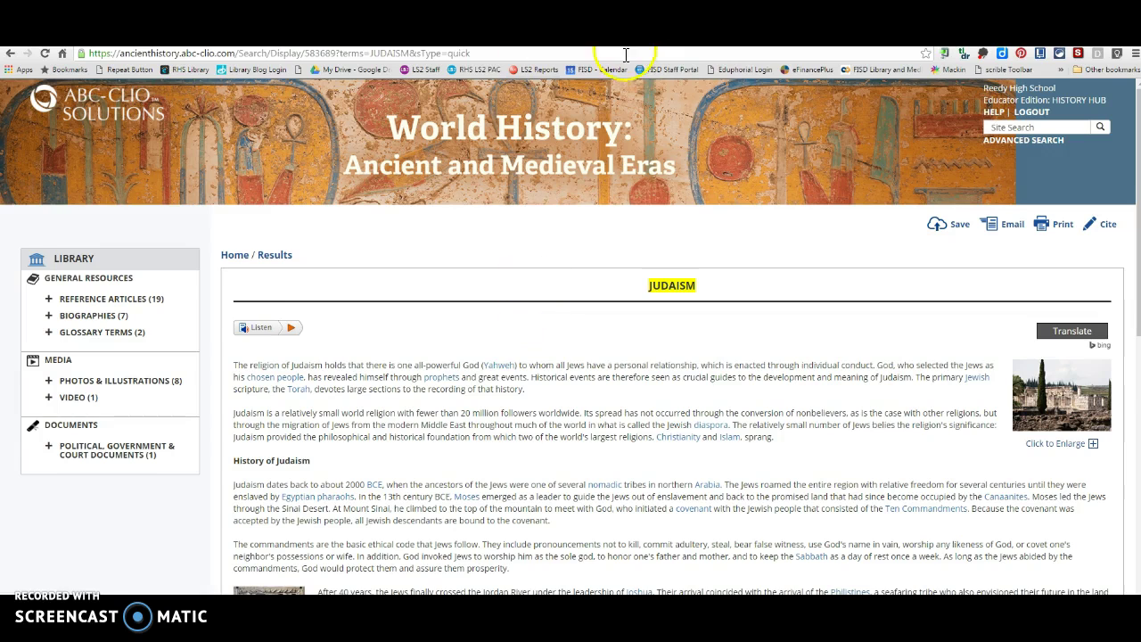
click(595, 36)
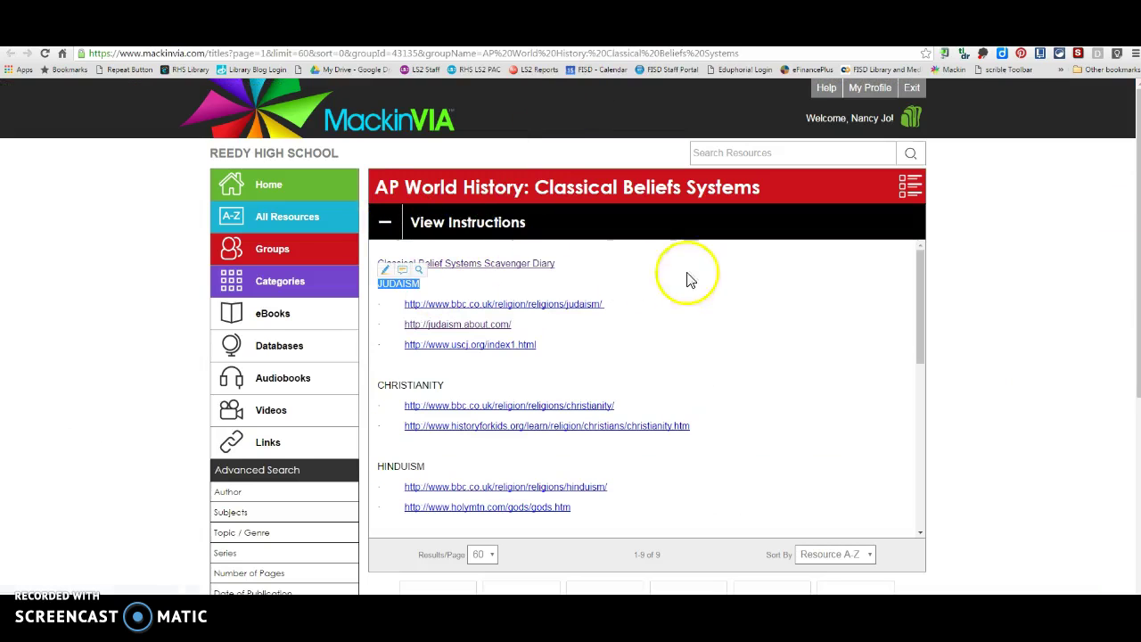
Make a fresh copy of the Scavenger Diary handout and place the caret below its empty table.
click(526, 263)
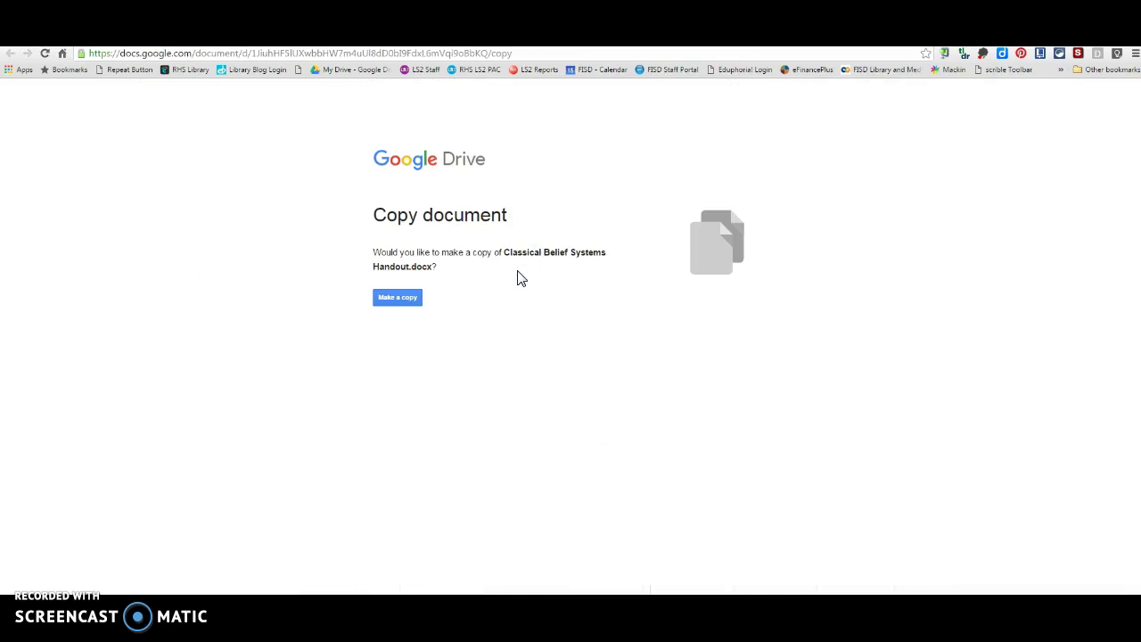
click(397, 297)
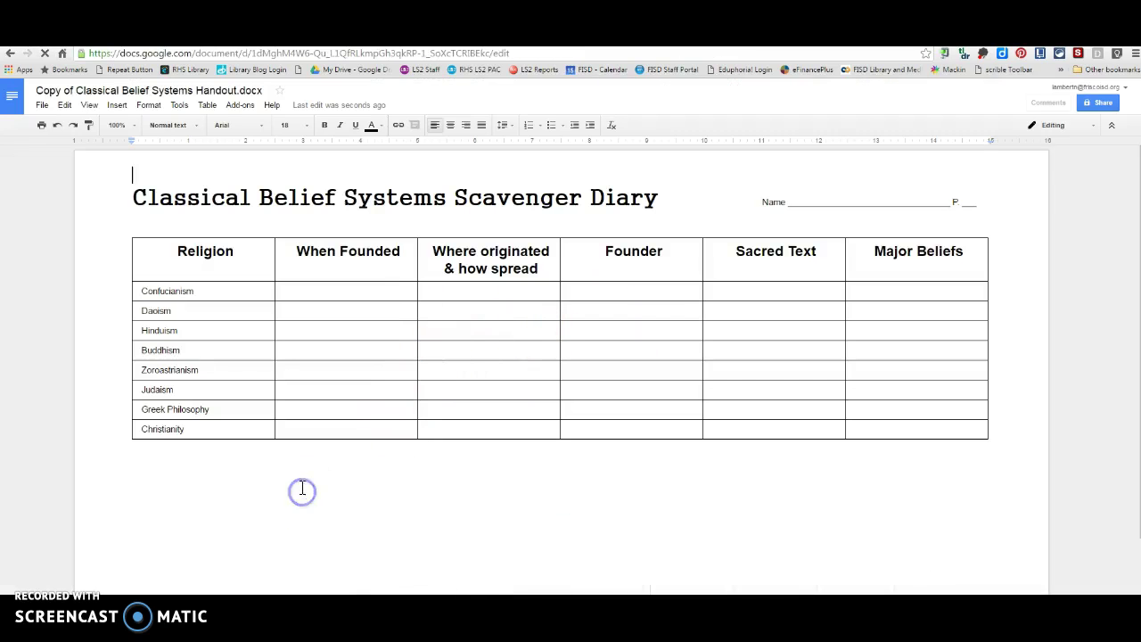
click(302, 488)
scroll(282, 461, down, 2)
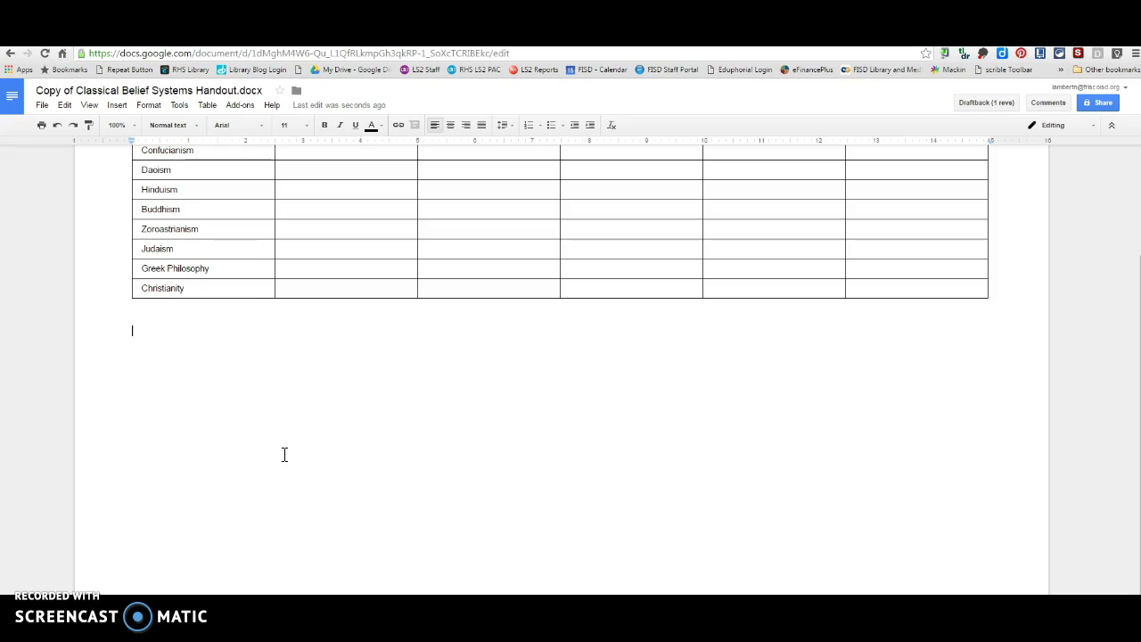
Scroll back up the handout copy and return to the ABC-CLIO Judaism article tab.
scroll(412, 473, up, 2)
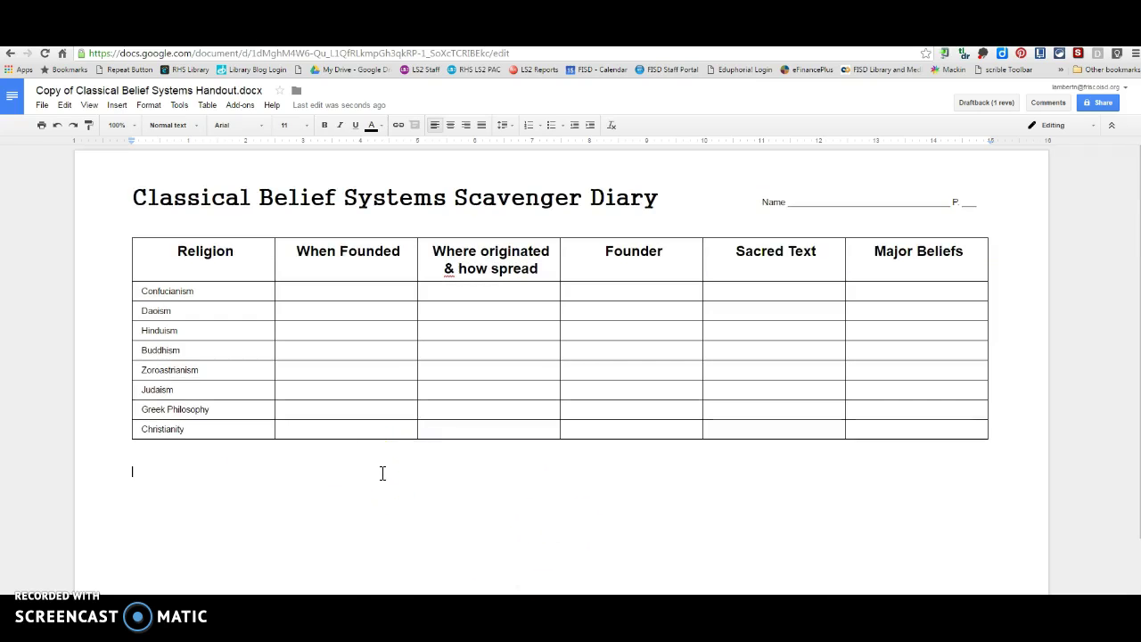
click(467, 31)
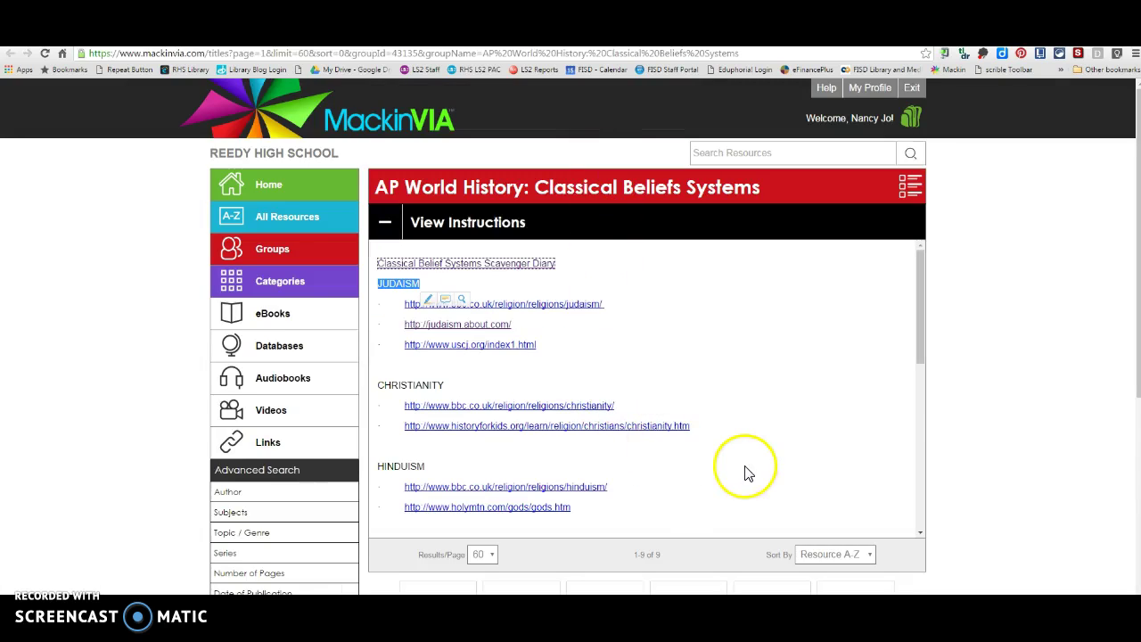
Scroll down to the resource tiles and open the Britannica School database.
scroll(740, 469, down, 1)
scroll(725, 469, down, 2)
scroll(1063, 420, down, 4)
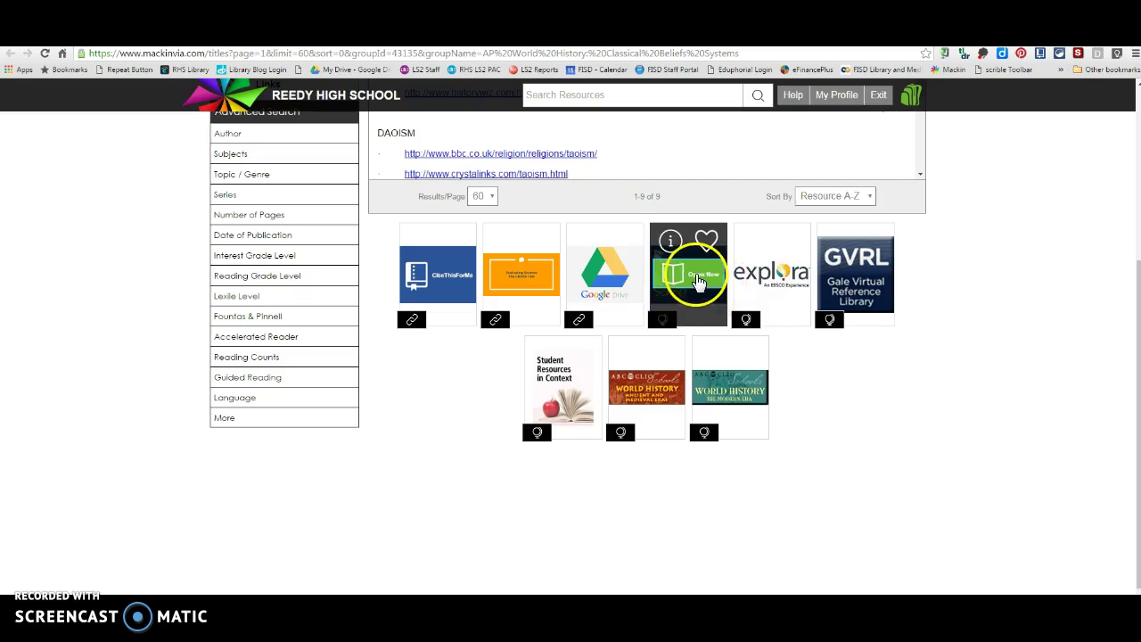
click(687, 278)
text(JUDAISM)
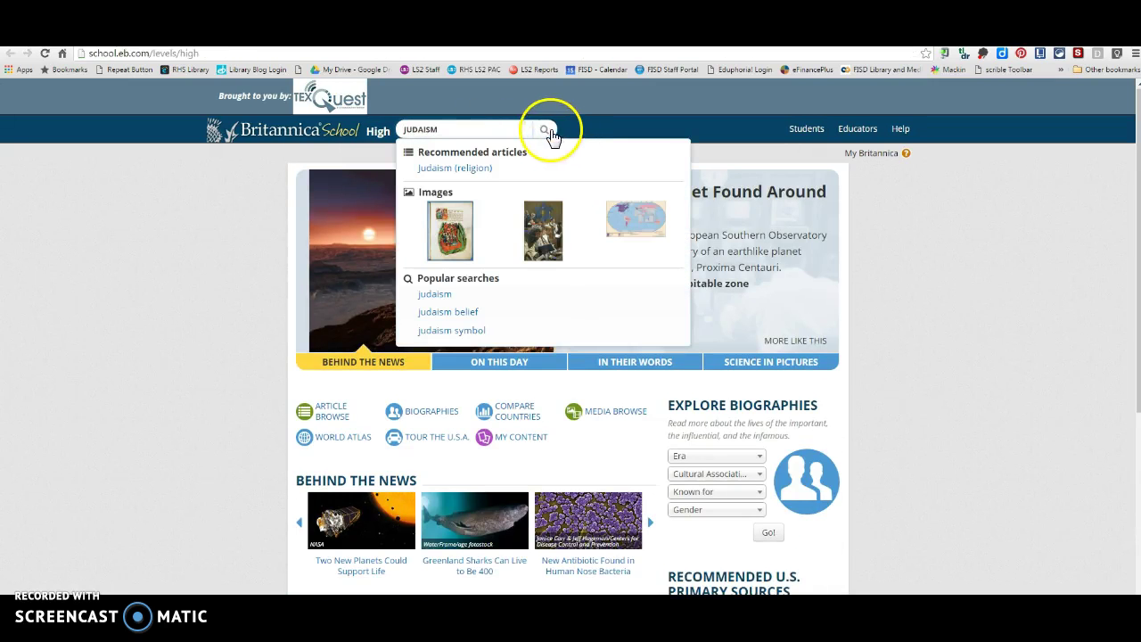
Search Britannica School for Judaism and display the Judaism article's APA citation.
click(546, 130)
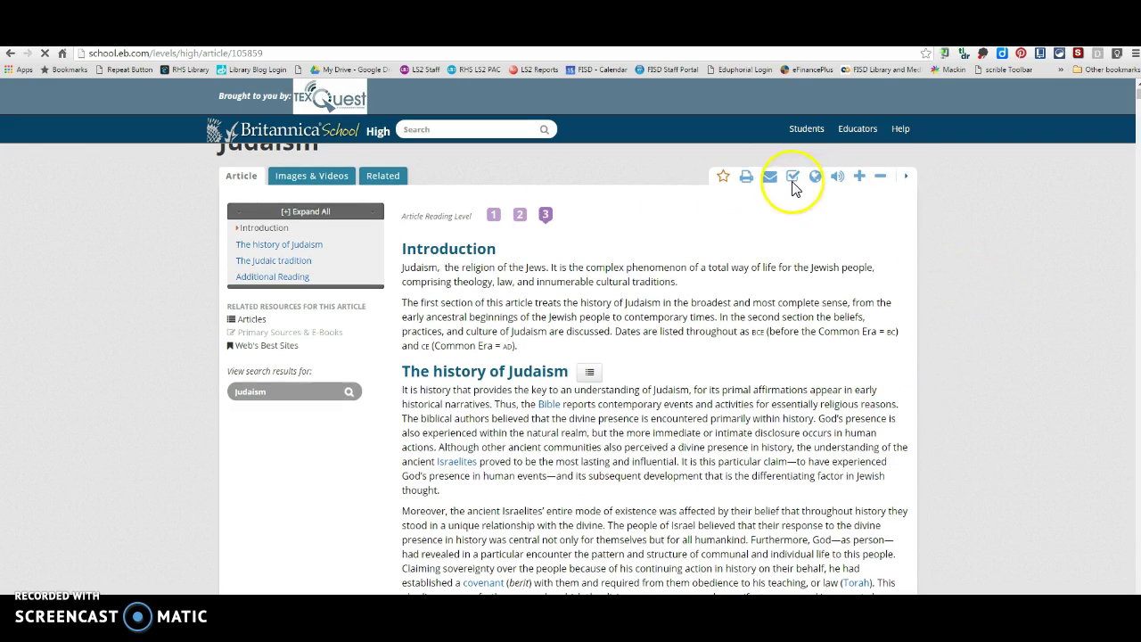
click(791, 216)
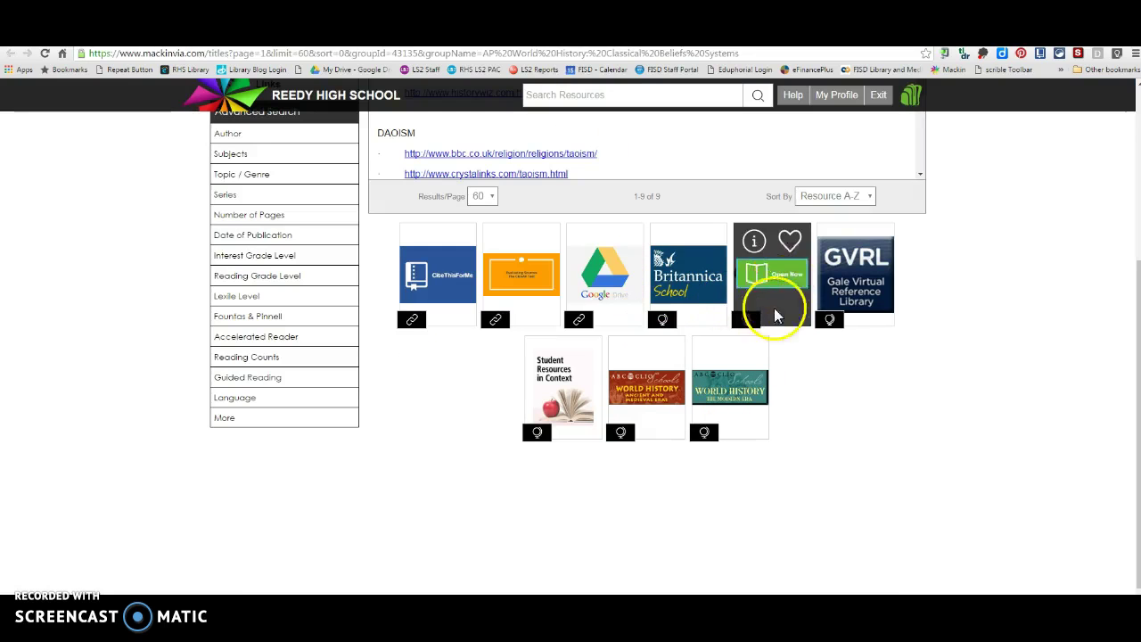
mouse_move(646, 386)
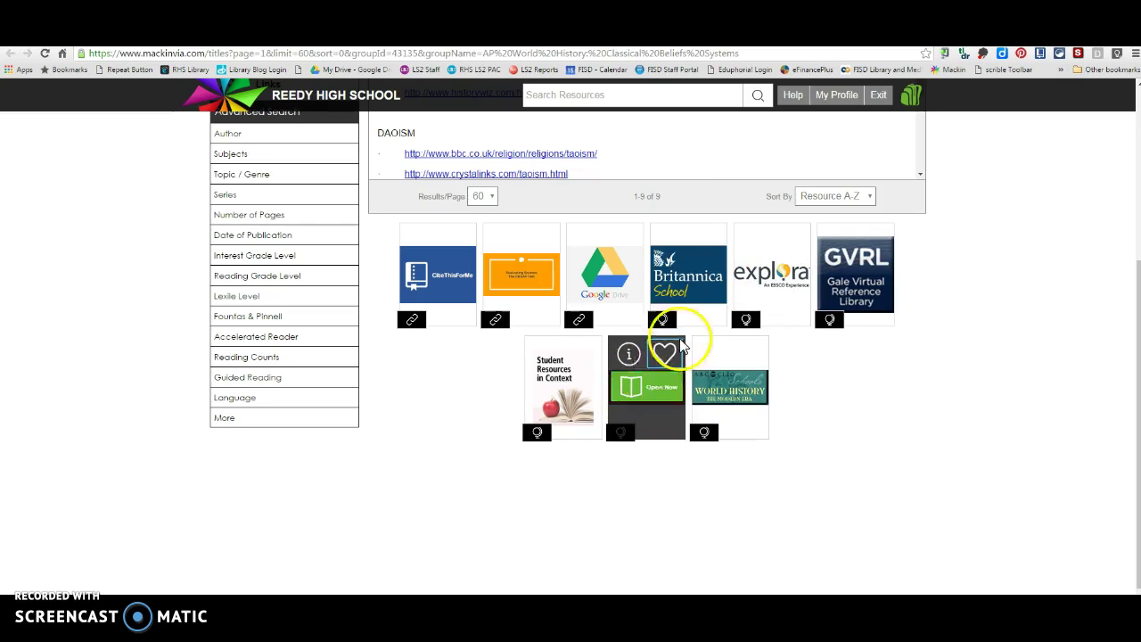
Launch Gale Student Resources in Context from its MackinVIA tile using Open Now.
click(580, 383)
text(JUDAISM)
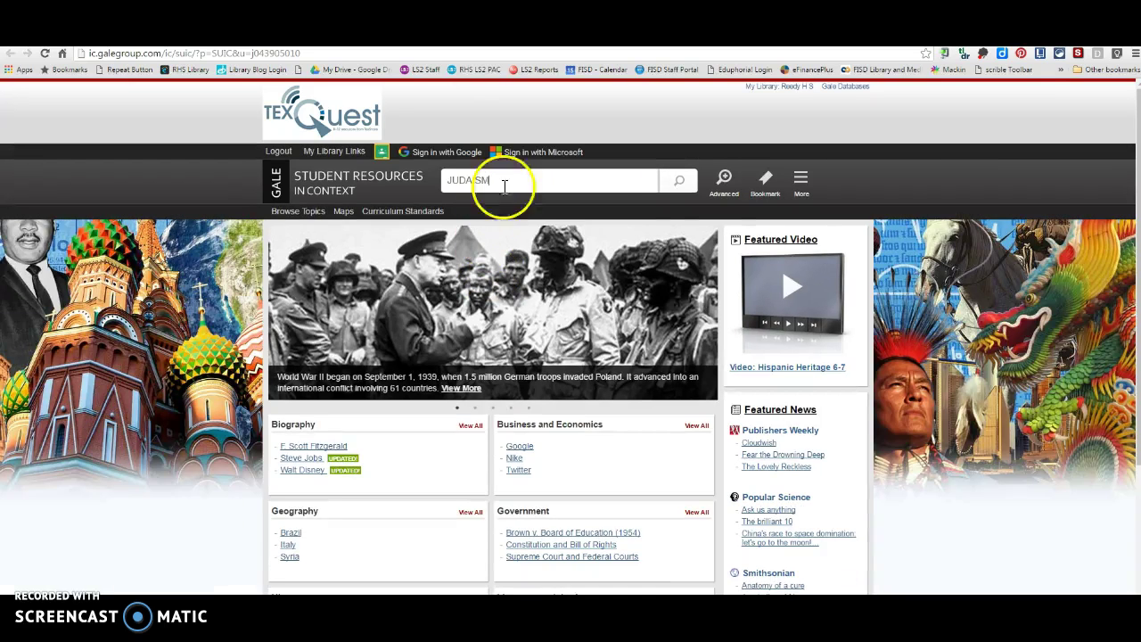
Search Judaism and open its full Reference list of 175 results.
click(679, 181)
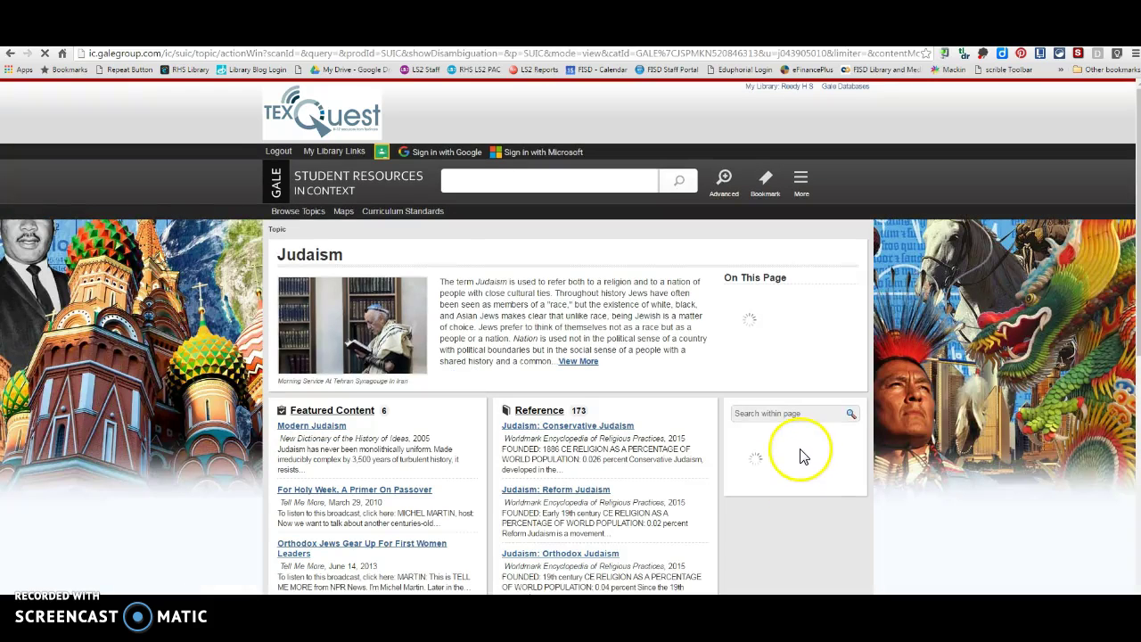
scroll(799, 452, down, 1)
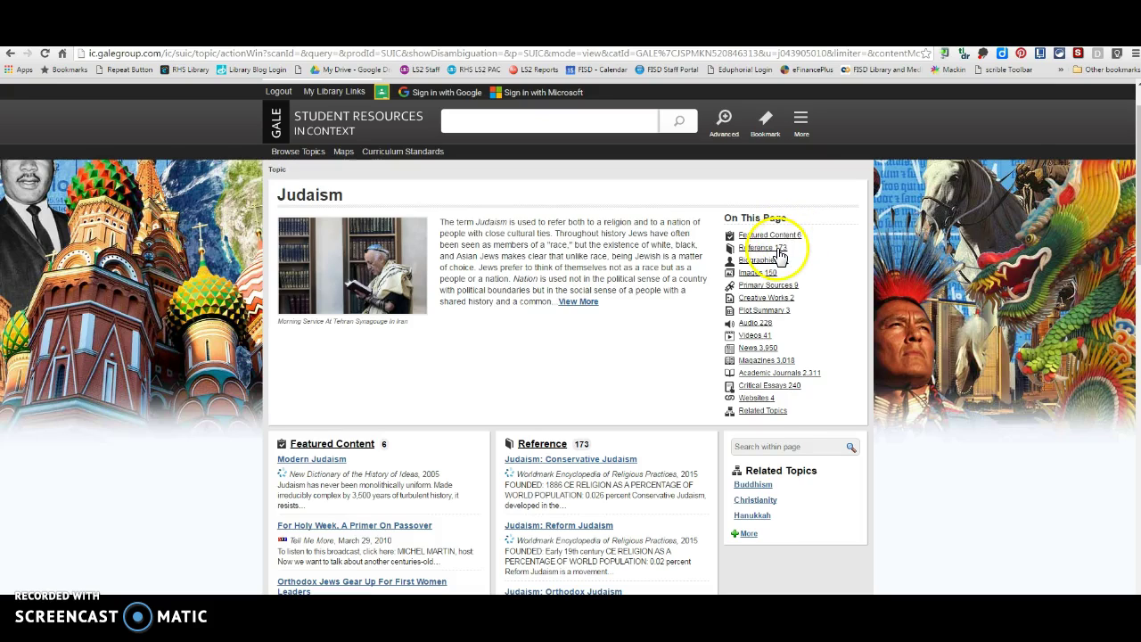
scroll(792, 387, down, 3)
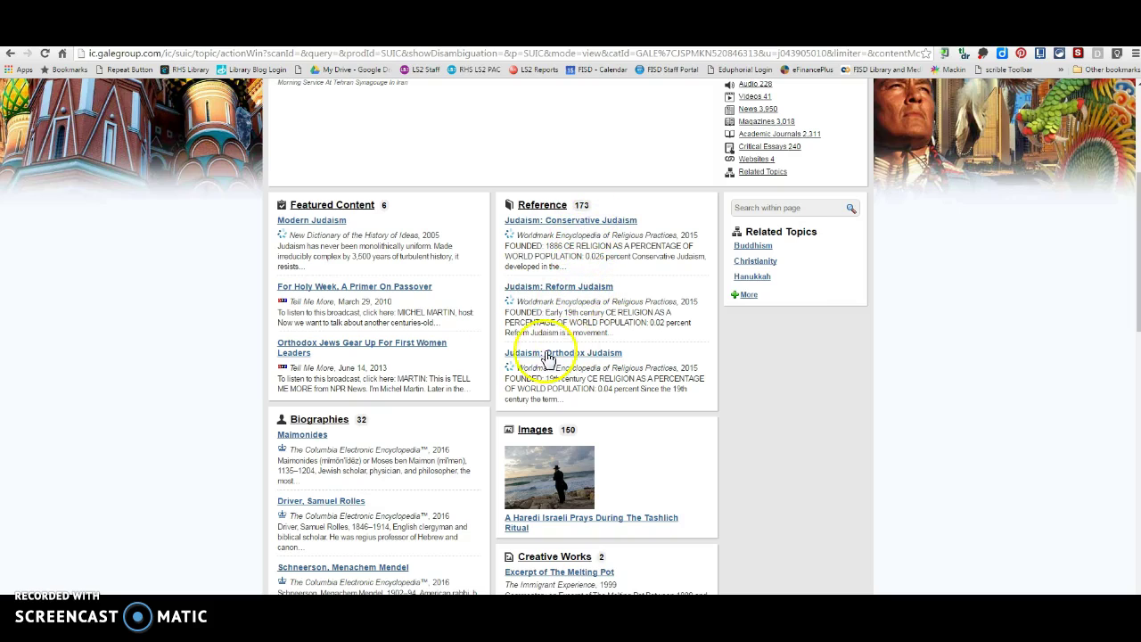
click(550, 201)
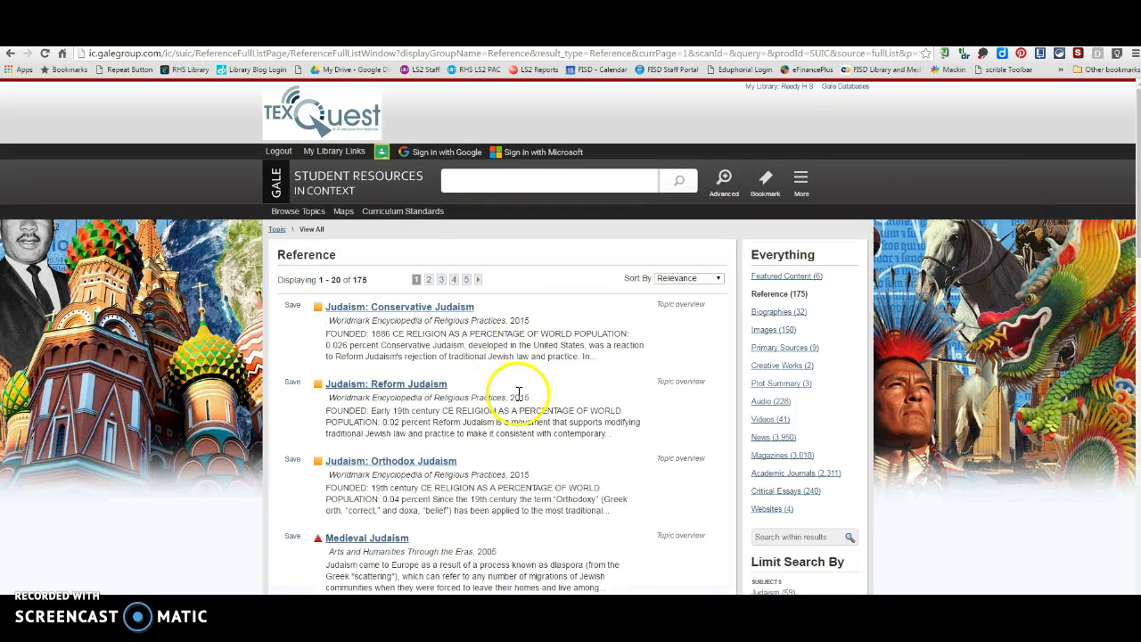
Scroll the Reference list and open the Columbia Electronic Encyclopedia's Judaism article.
scroll(517, 394, down, 1)
scroll(415, 398, down, 1)
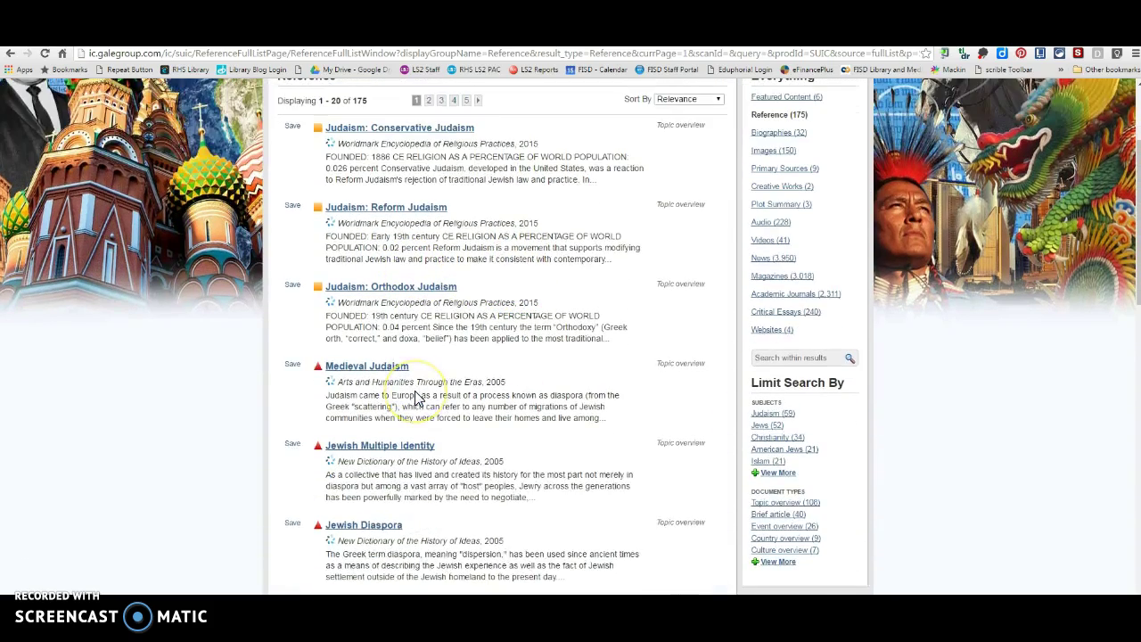
scroll(415, 398, down, 1)
scroll(415, 394, down, 1)
scroll(415, 392, down, 1)
scroll(415, 394, down, 1)
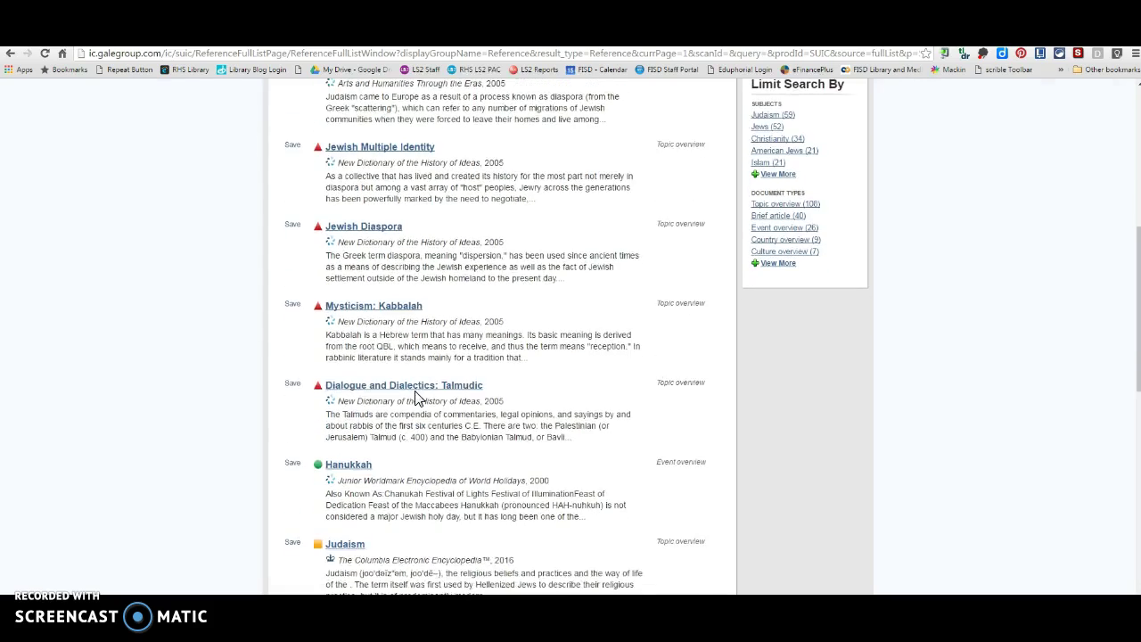
scroll(415, 394, down, 1)
scroll(416, 394, down, 1)
click(354, 365)
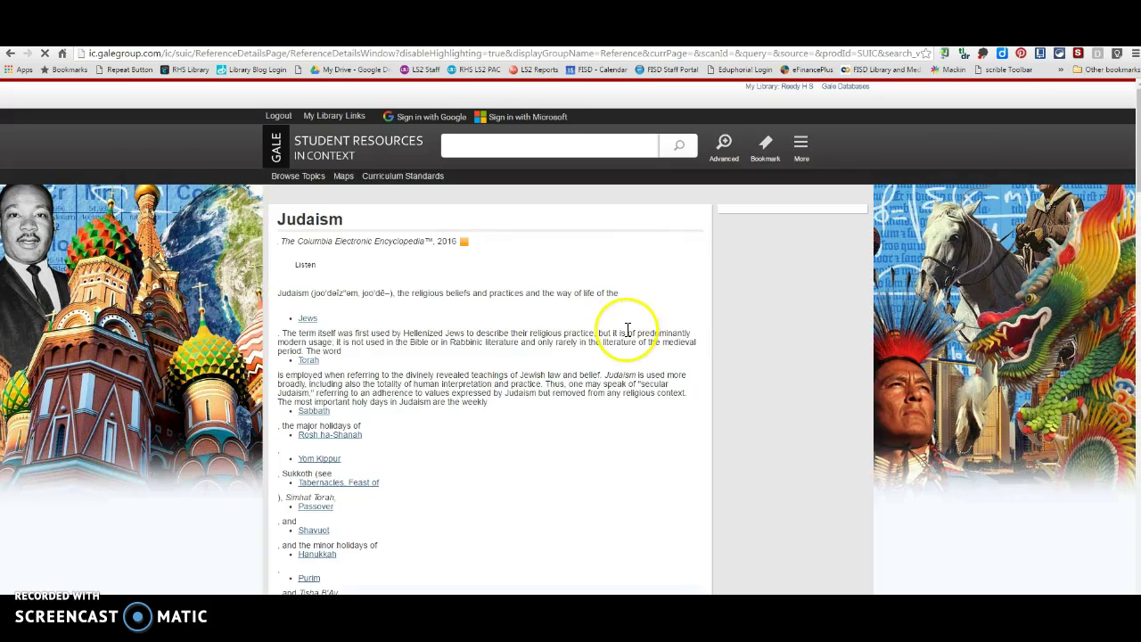
click(764, 278)
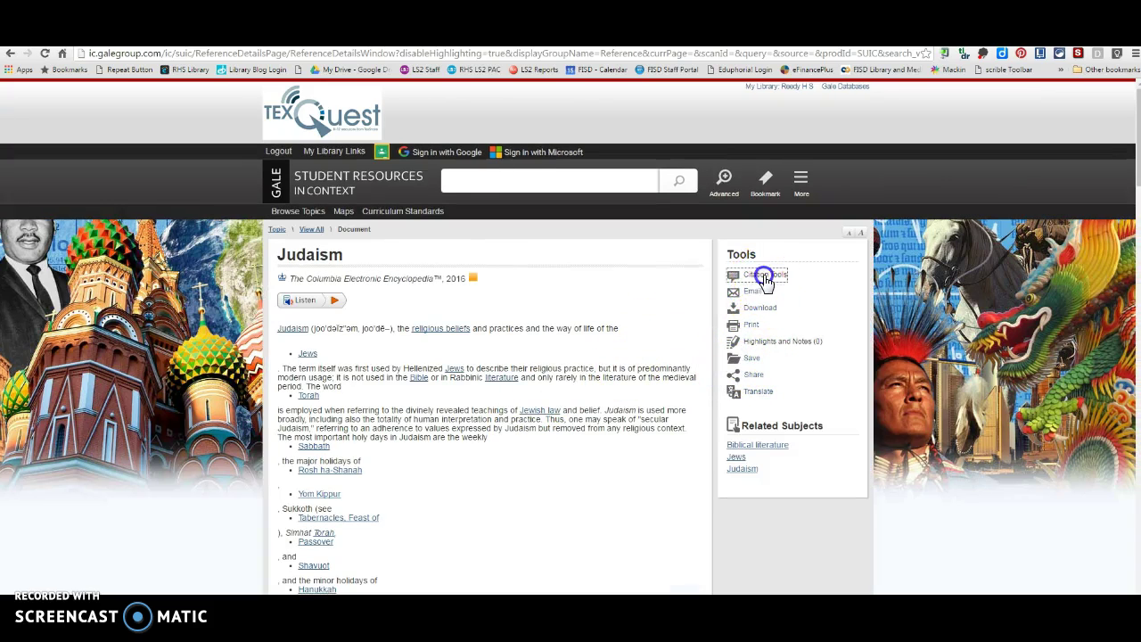
View the APA 6th Edition citation, then return to MackinVIA and open Gale Virtual Reference Library.
click(437, 303)
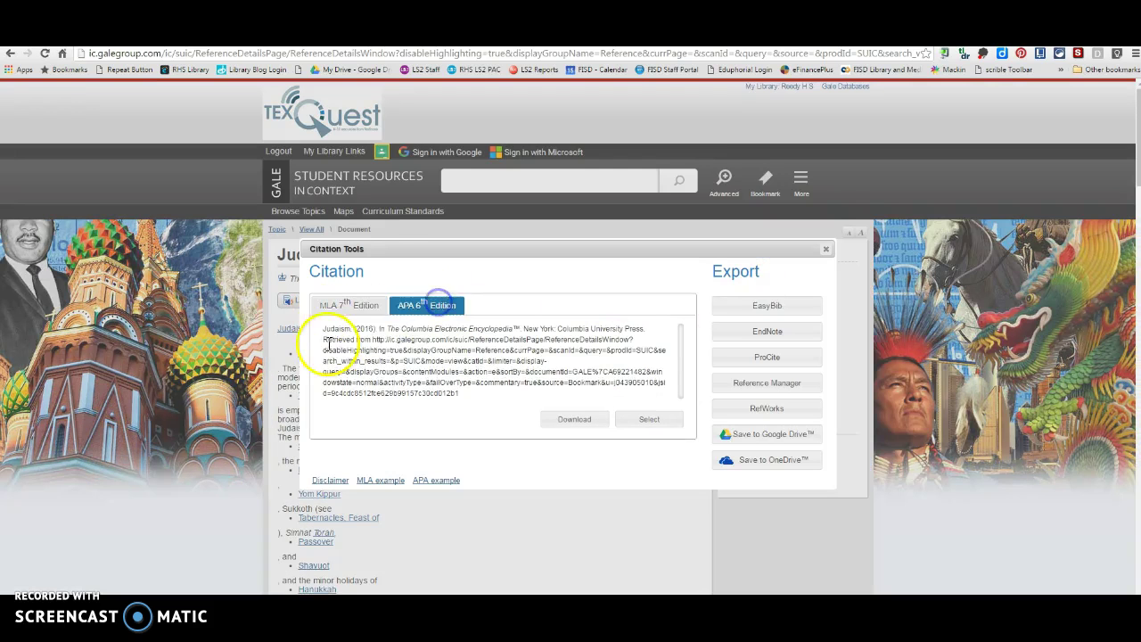
click(823, 253)
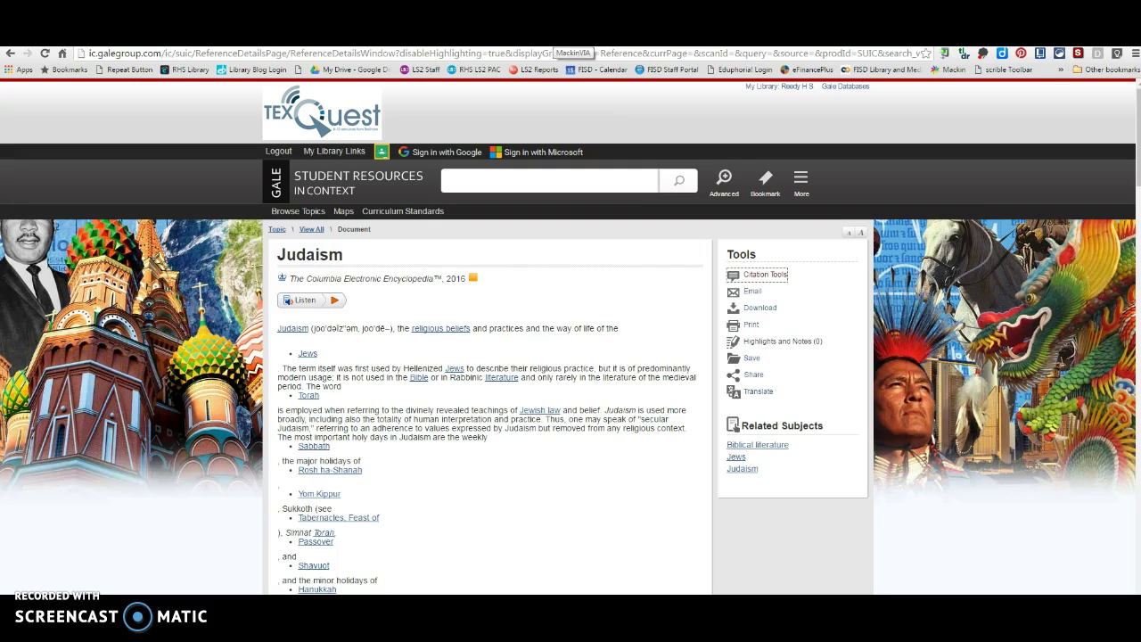
key(ctrl+w)
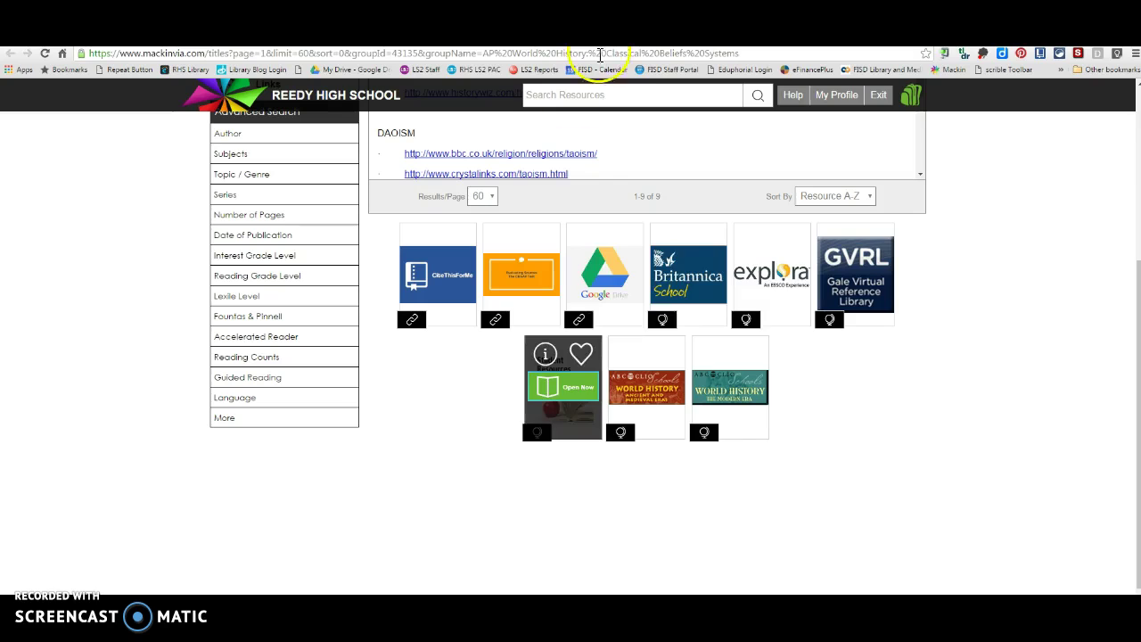
click(856, 280)
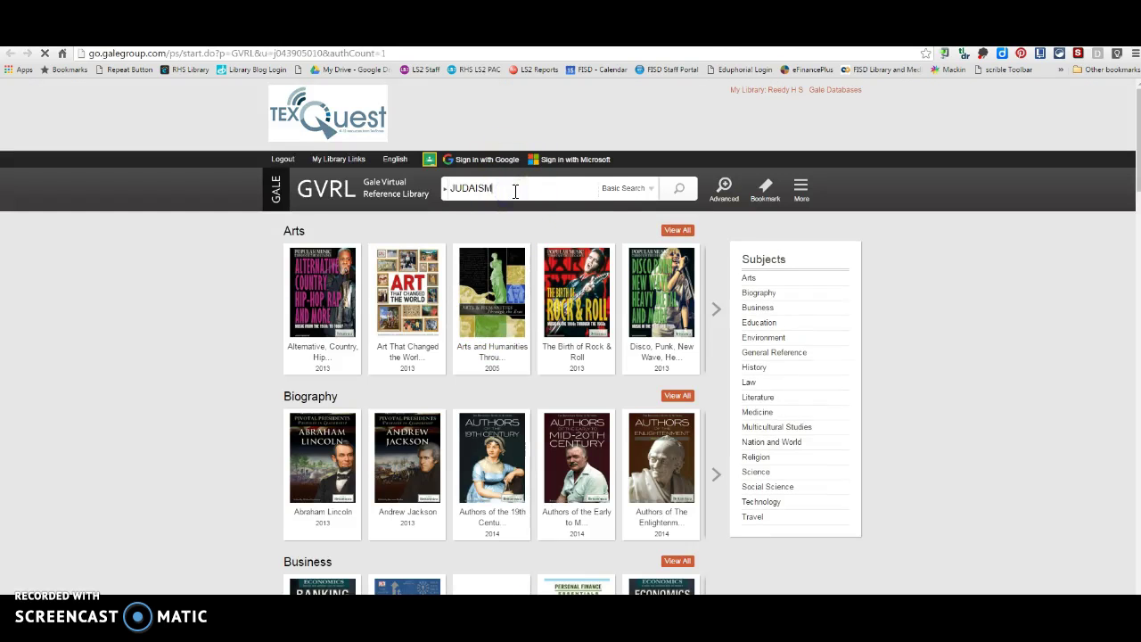
Correct the malformed judaism query and run the search, returning 2,798 results.
click(559, 212)
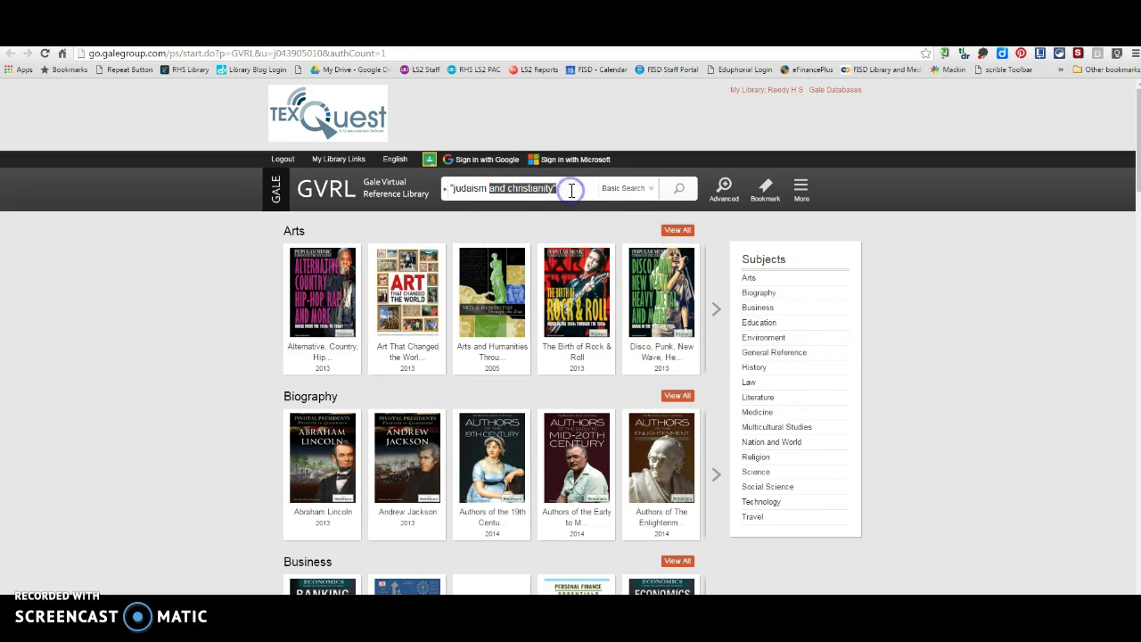
key(Return)
click(457, 139)
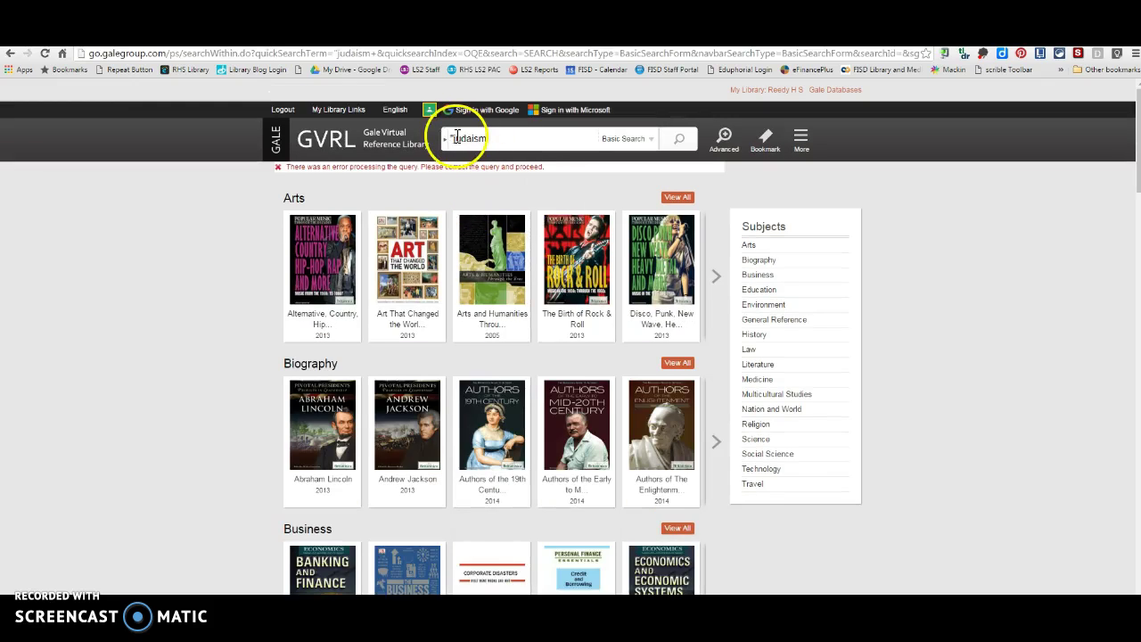
key(BackSpace)
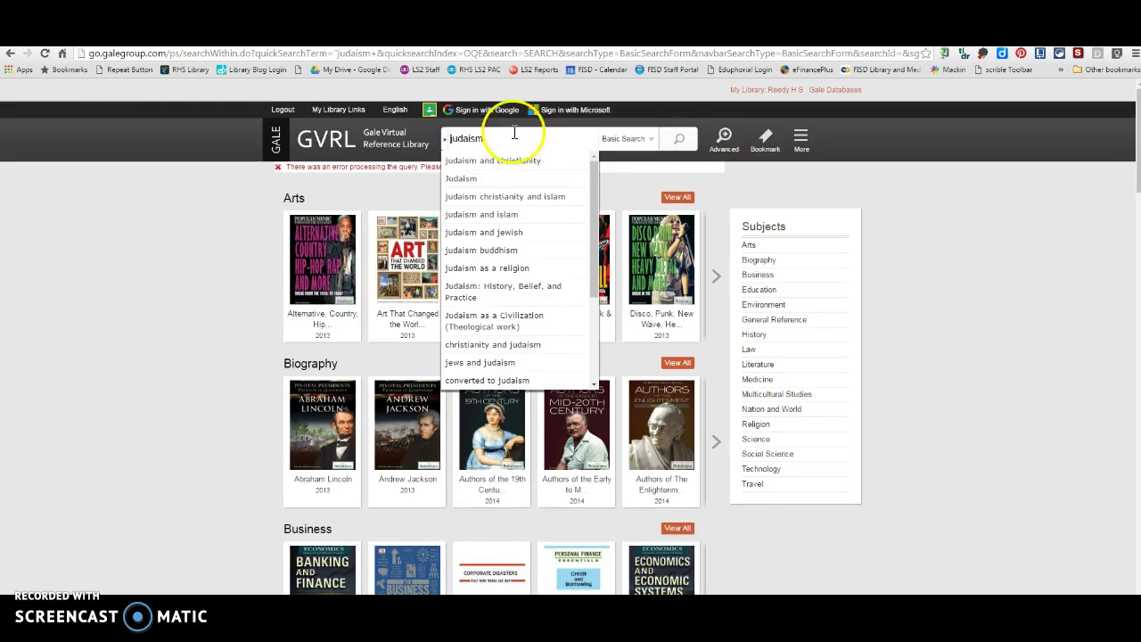
click(945, 237)
click(506, 138)
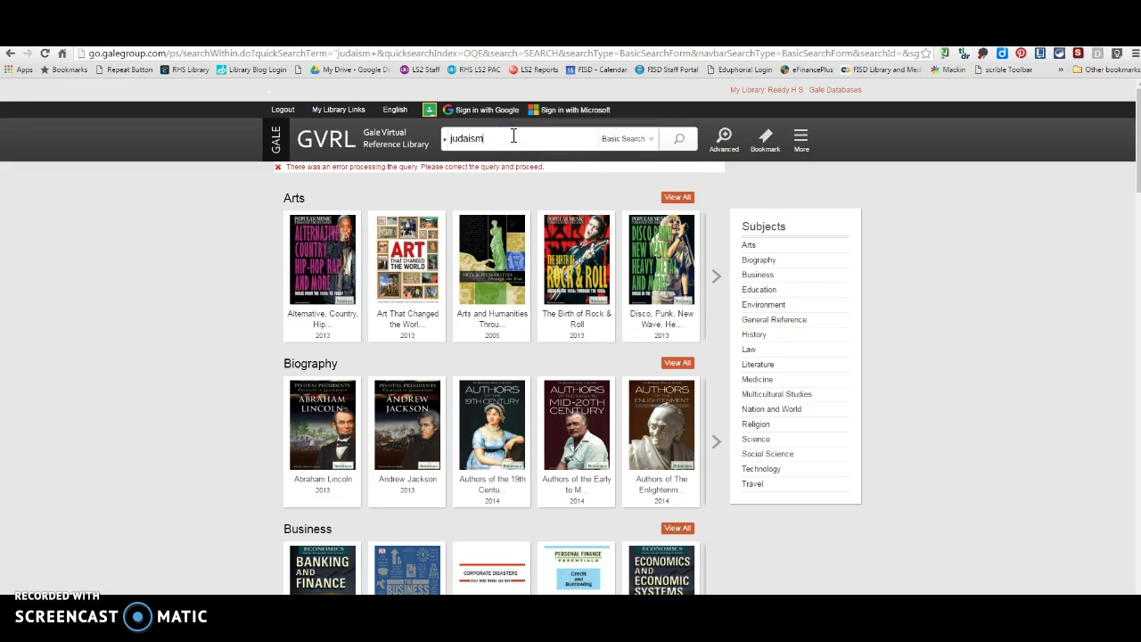
key(Return)
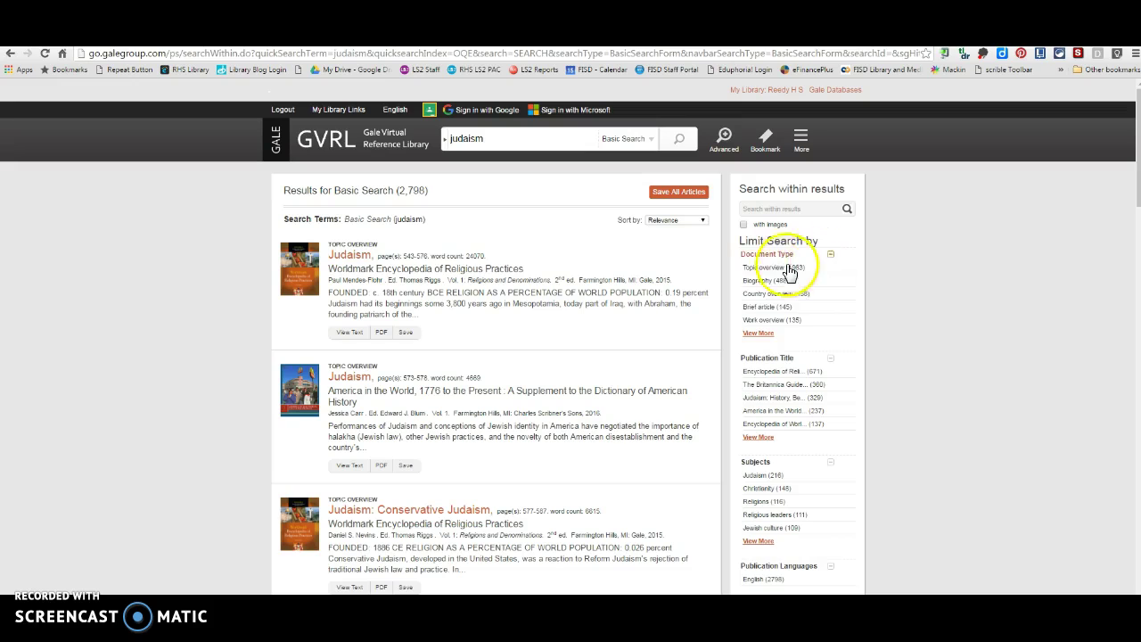
Show all Document Type filters and scroll the results to the Worldmark Judaism entry.
click(758, 335)
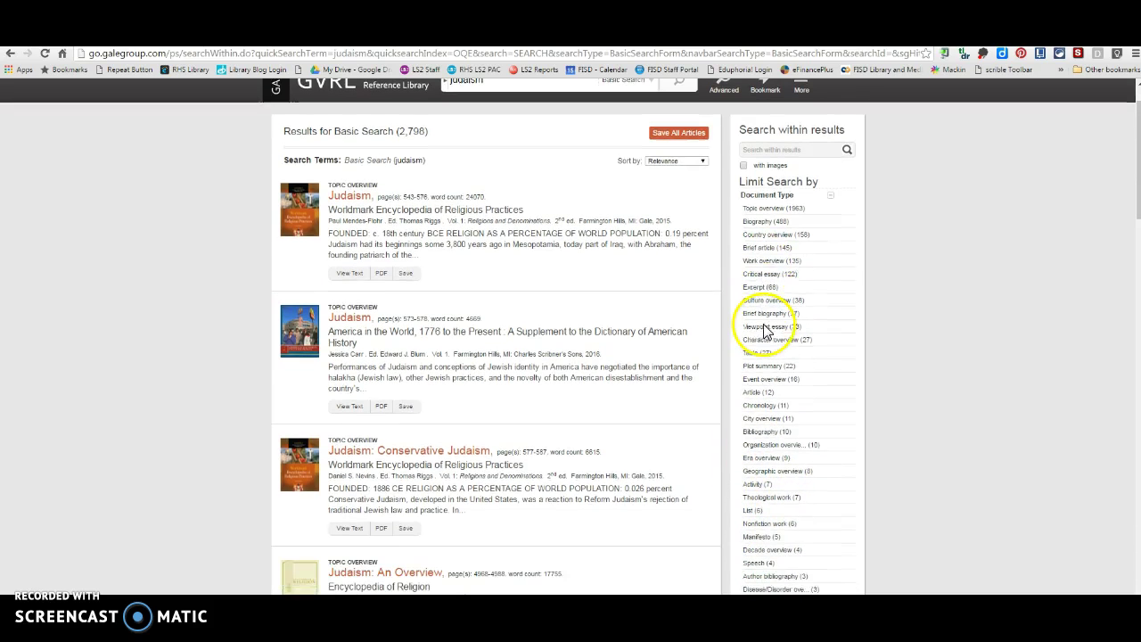
scroll(764, 326, down, 1)
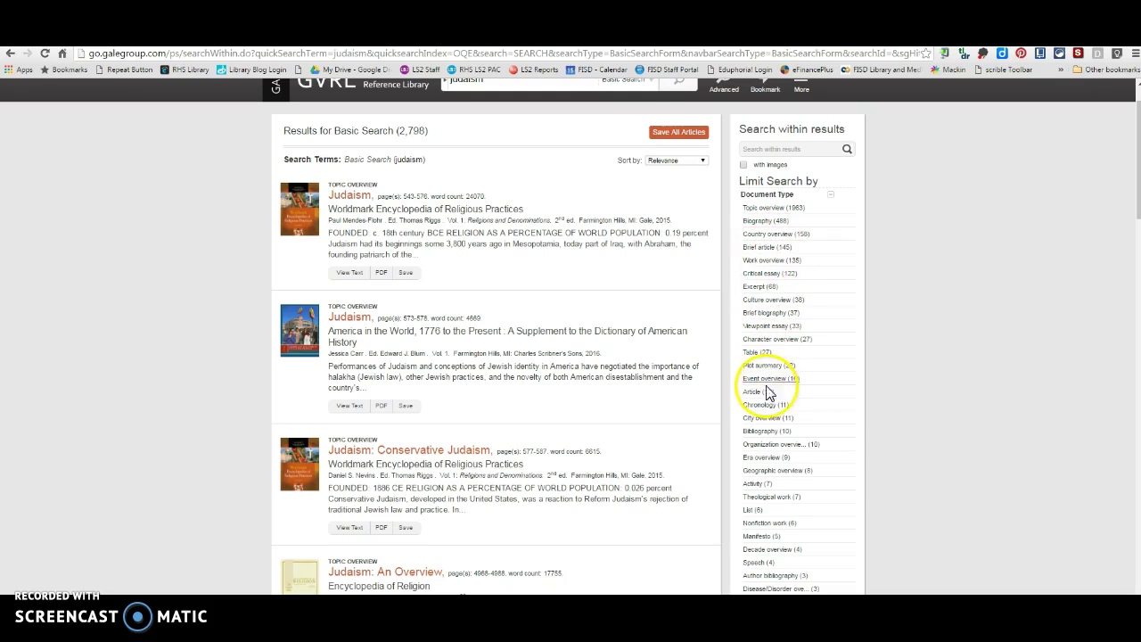
scroll(767, 459, down, 2)
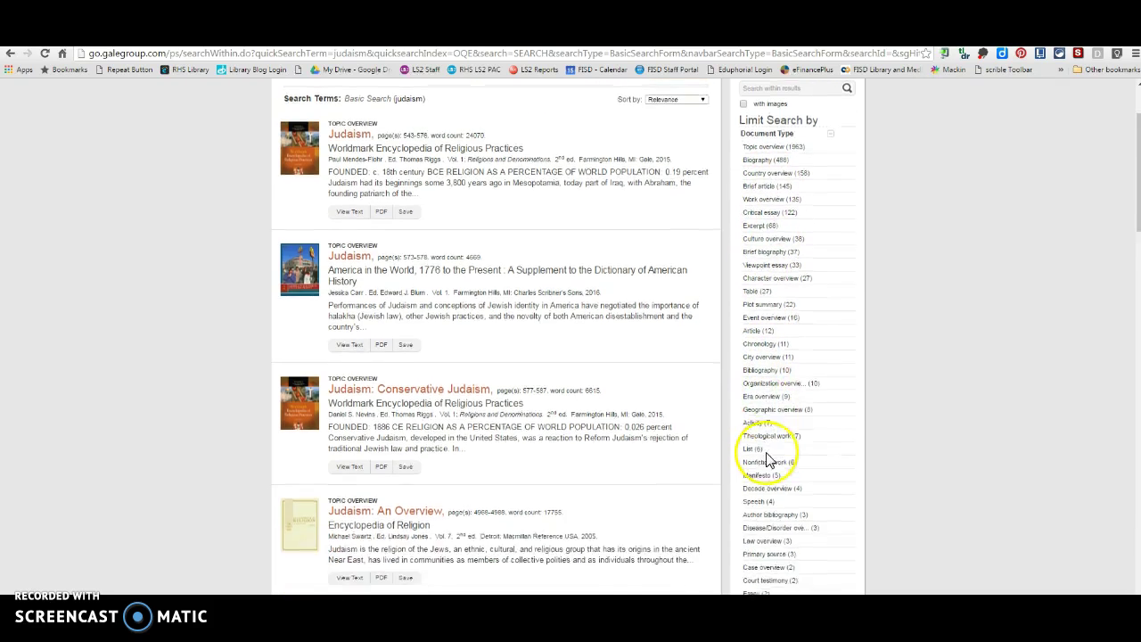
scroll(768, 459, down, 2)
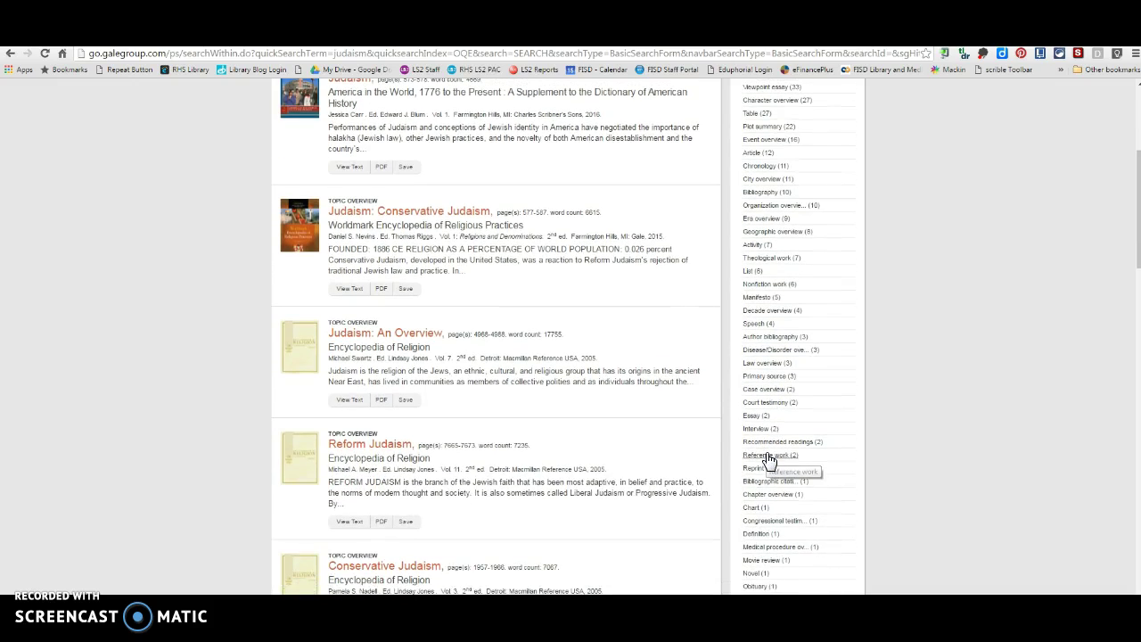
scroll(766, 450, up, 4)
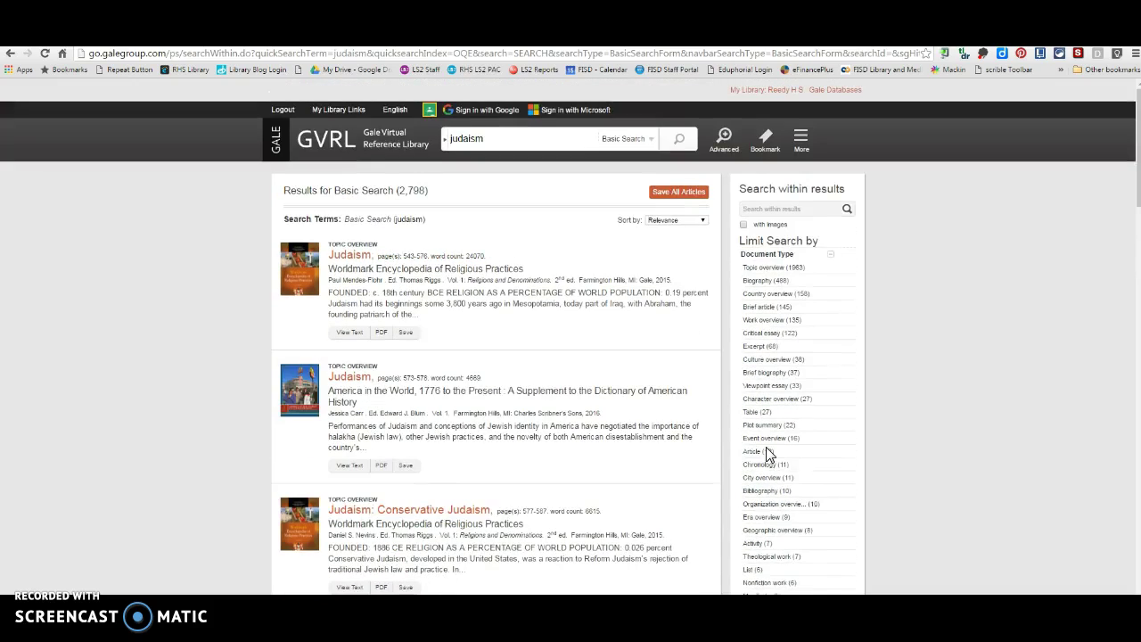
scroll(547, 484, down, 2)
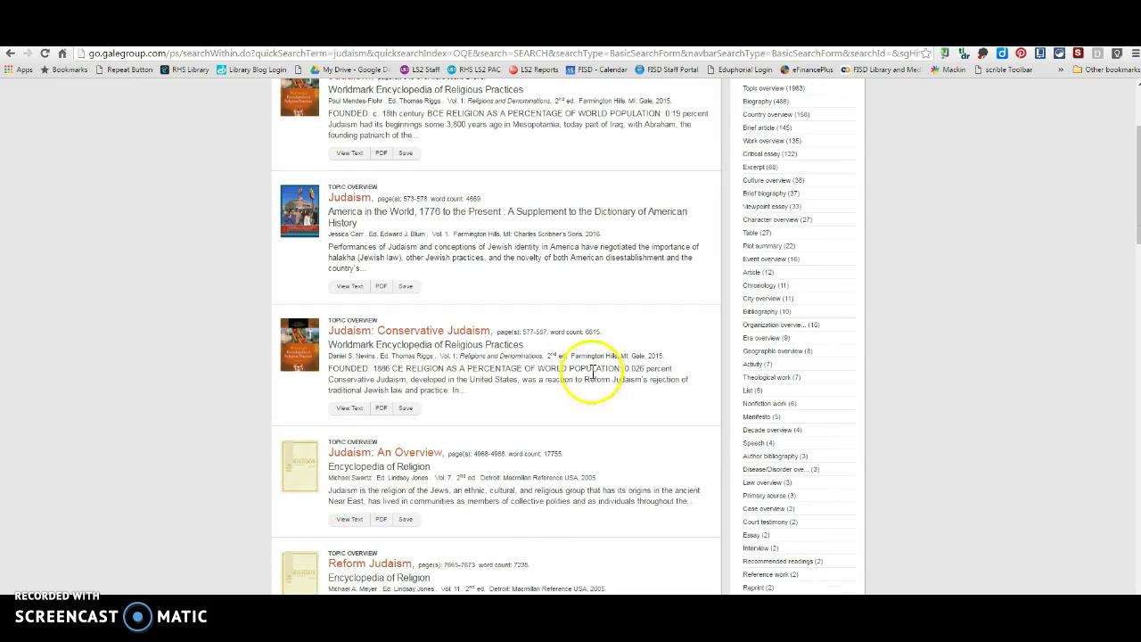
scroll(561, 374, up, 3)
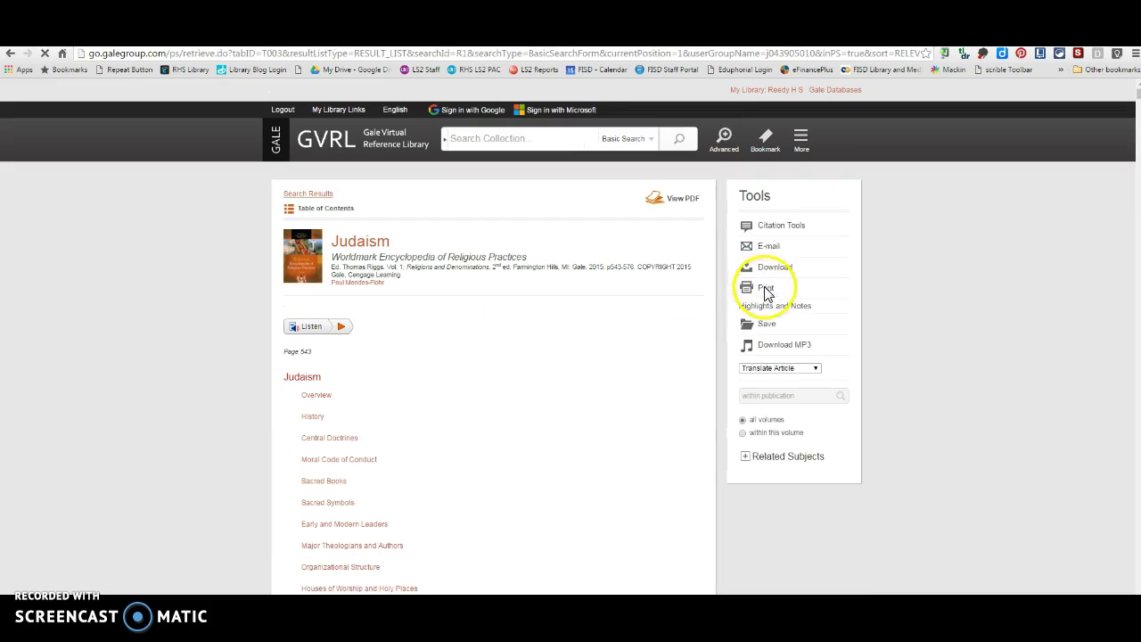
Display the Worldmark Judaism article's APA 6th Edition citation, close it, and return to MackinVIA.
click(773, 224)
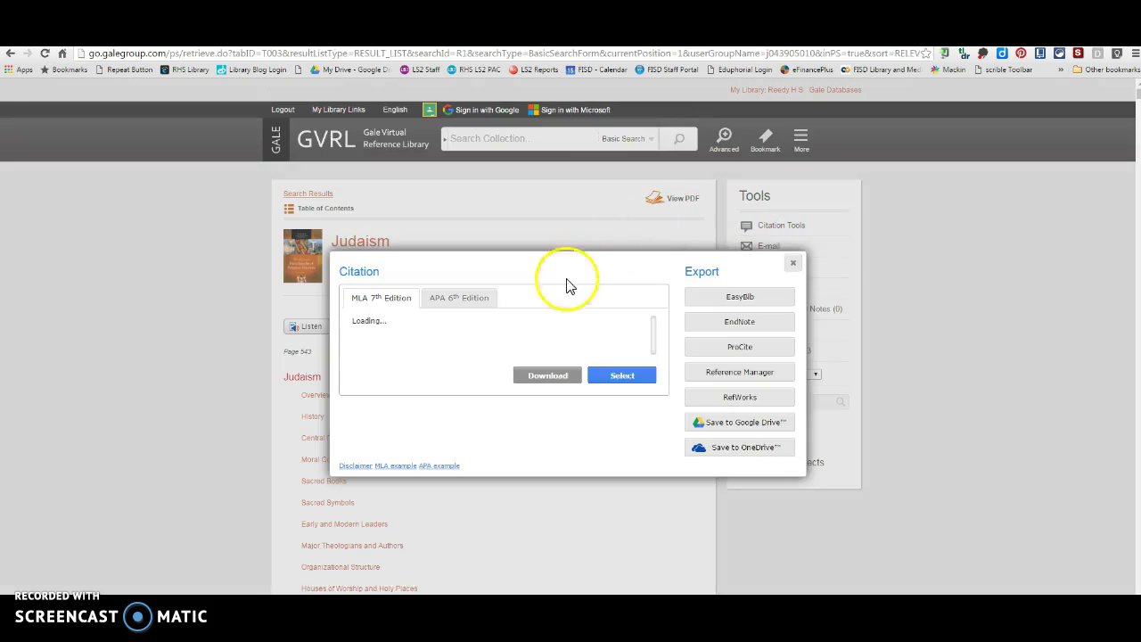
click(443, 301)
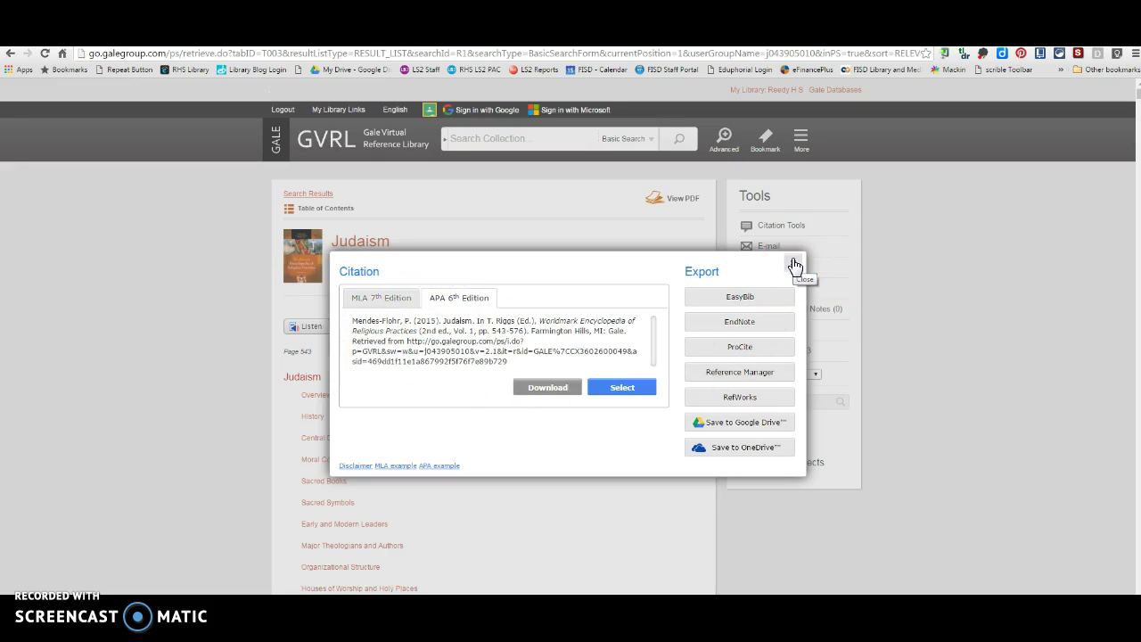
click(794, 265)
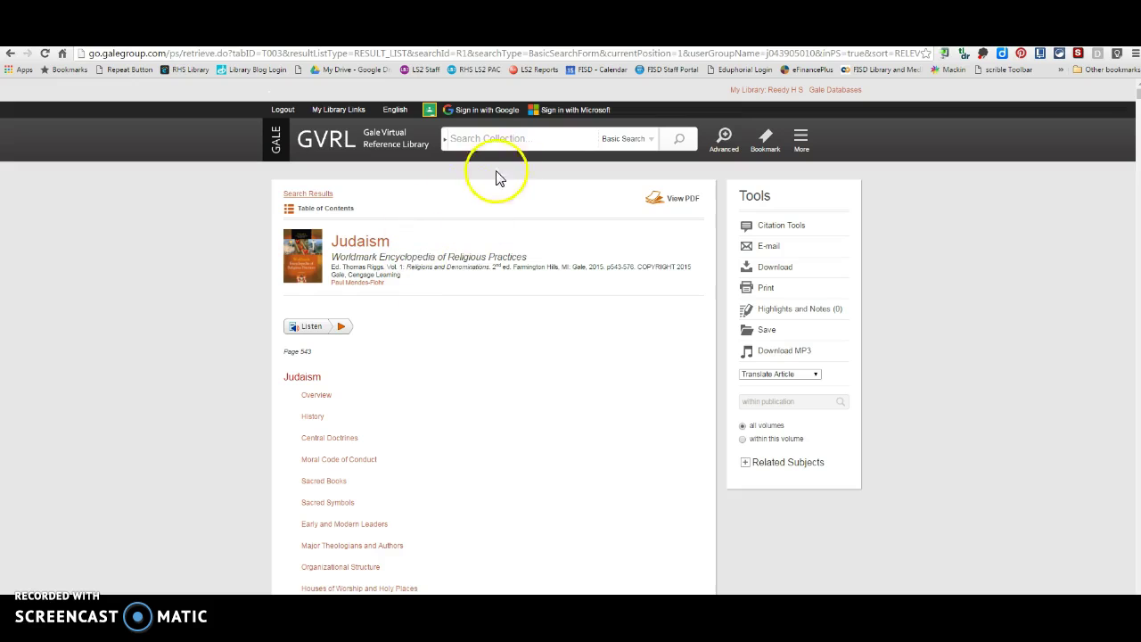
key(ctrl+w)
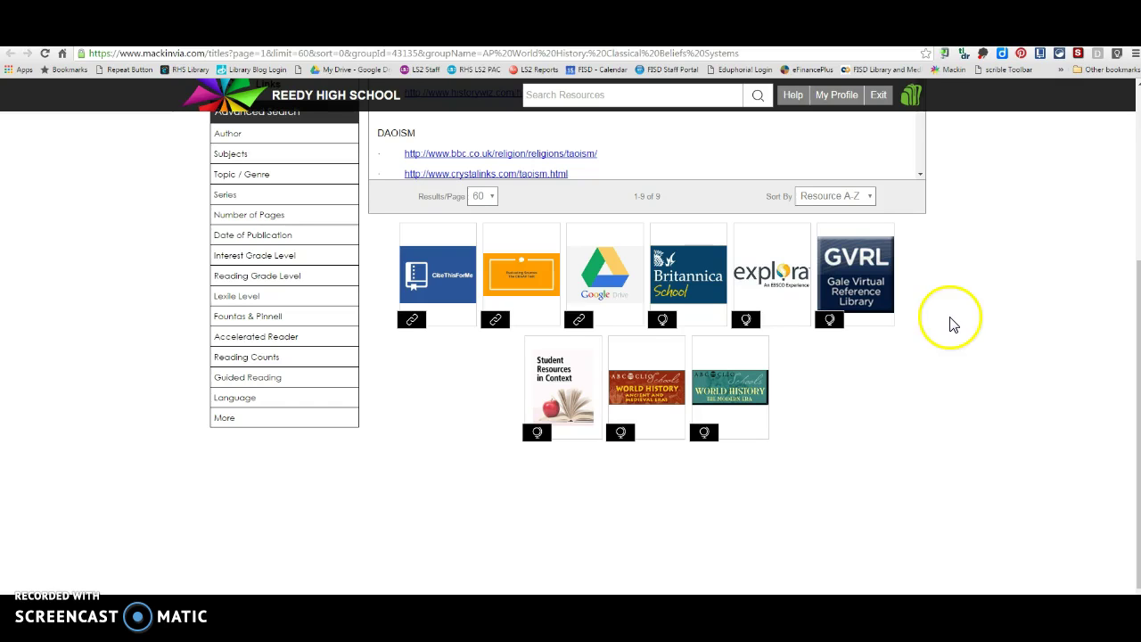
Scroll back through the Classical Belief Systems instructions, then collapse them to show nine tiles.
scroll(951, 324, up, 3)
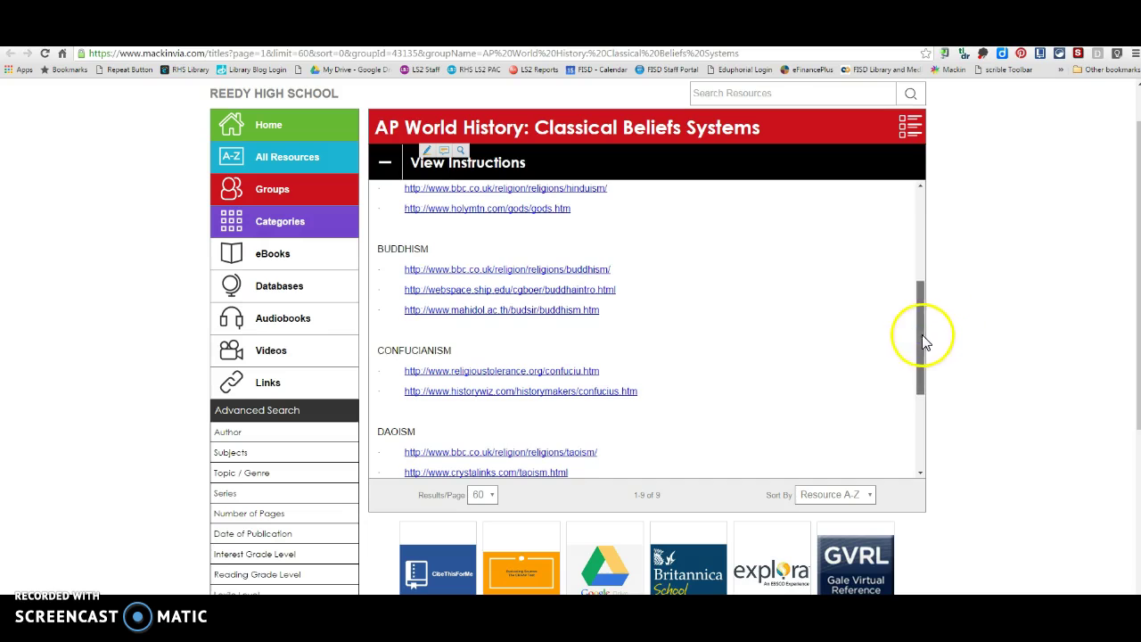
drag(923, 342, 932, 221)
click(809, 282)
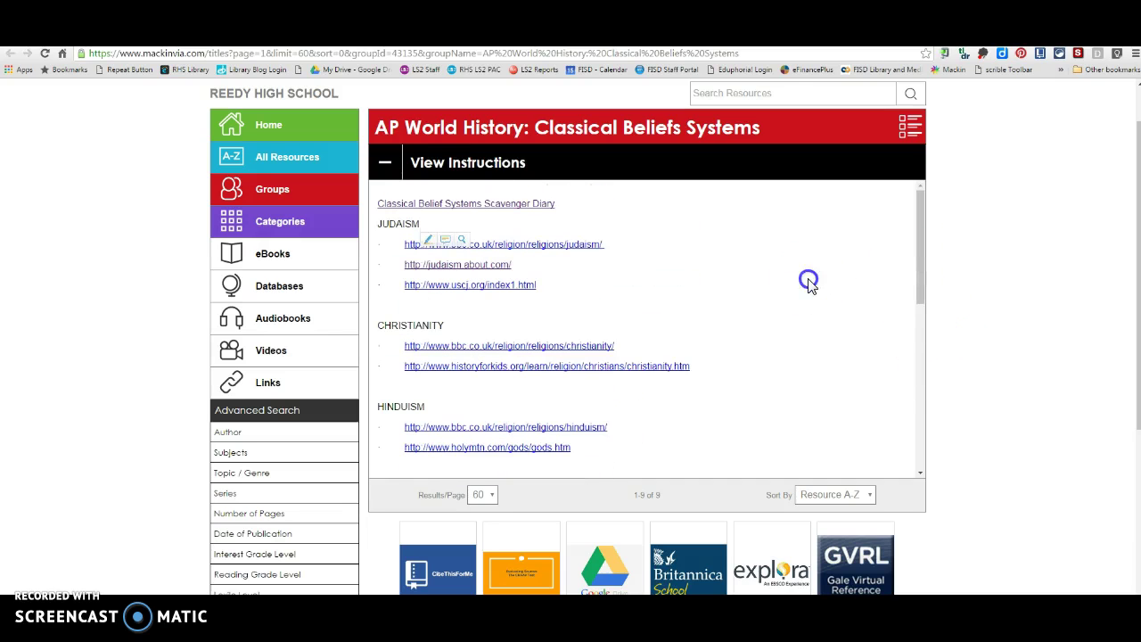
drag(920, 252, 918, 333)
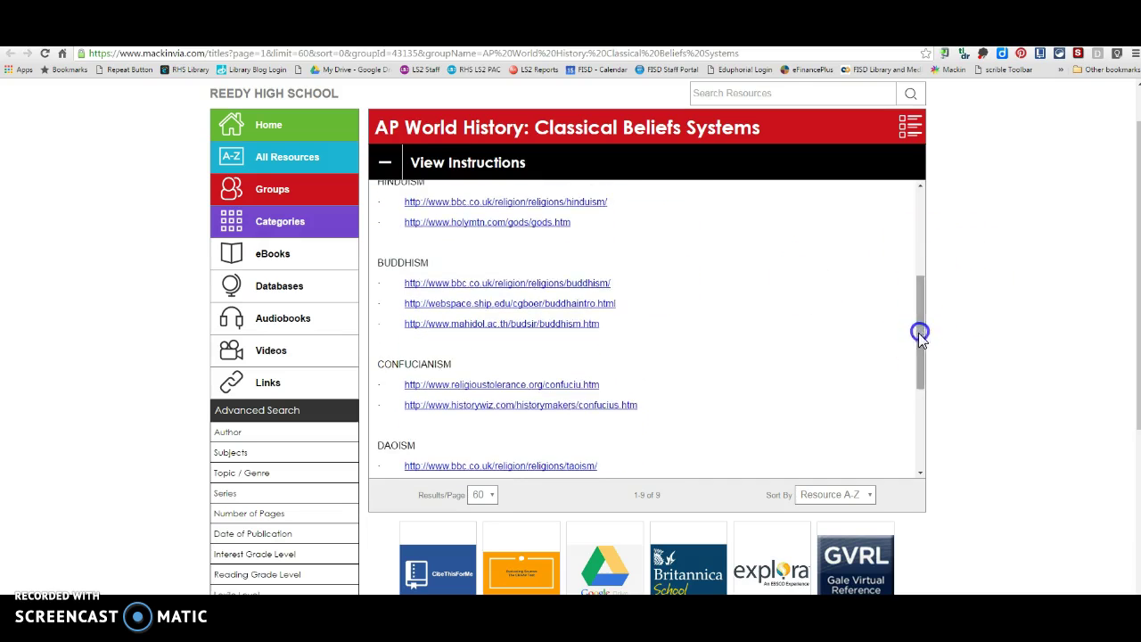
scroll(971, 372, down, 2)
scroll(903, 368, down, 1)
scroll(318, 291, up, 3)
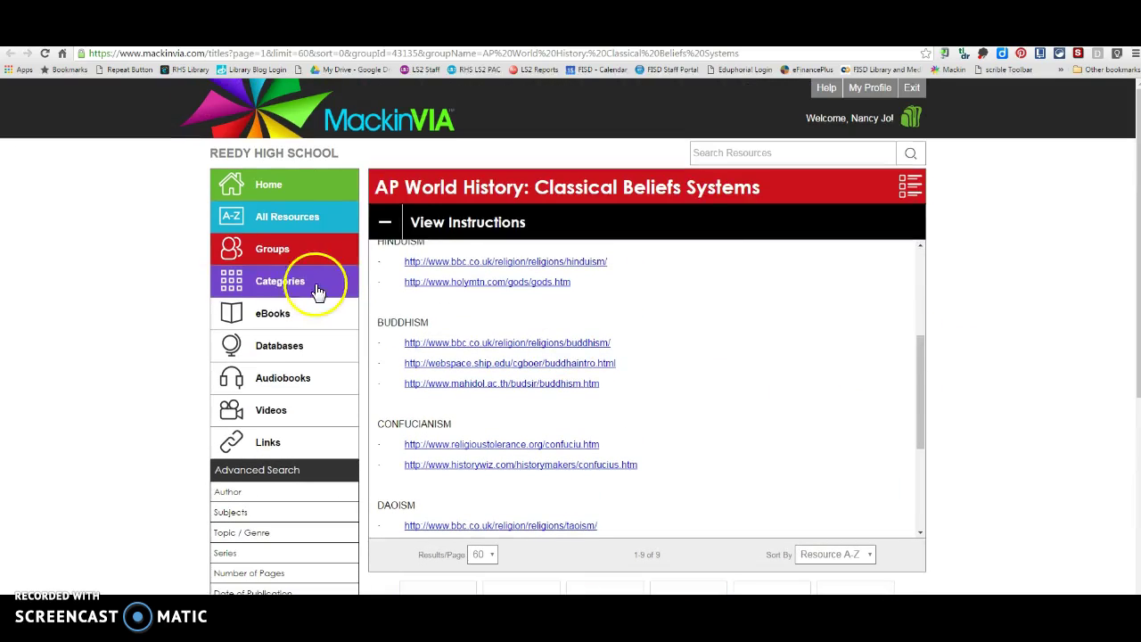
click(385, 224)
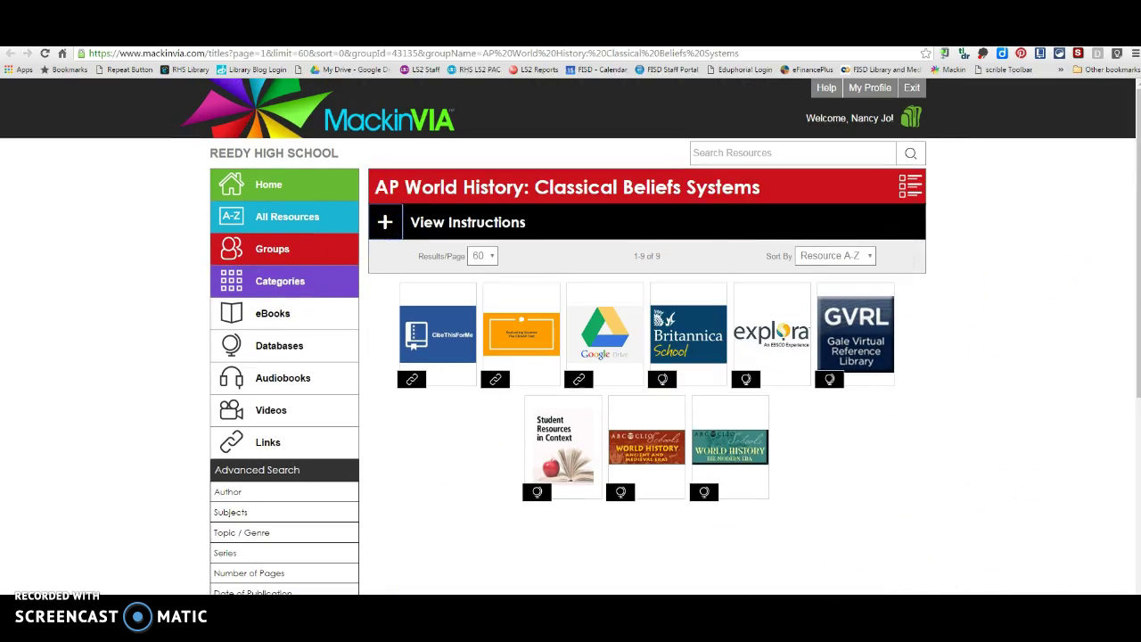